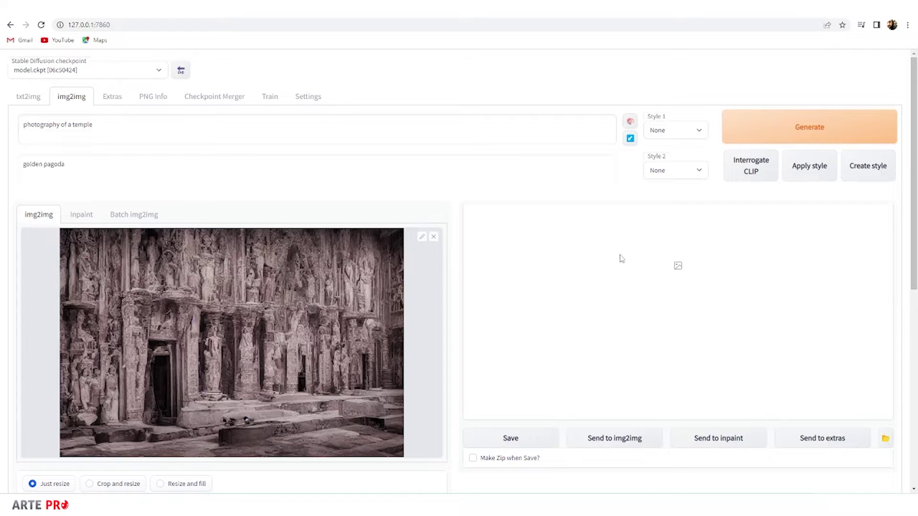
left_click(434, 237)
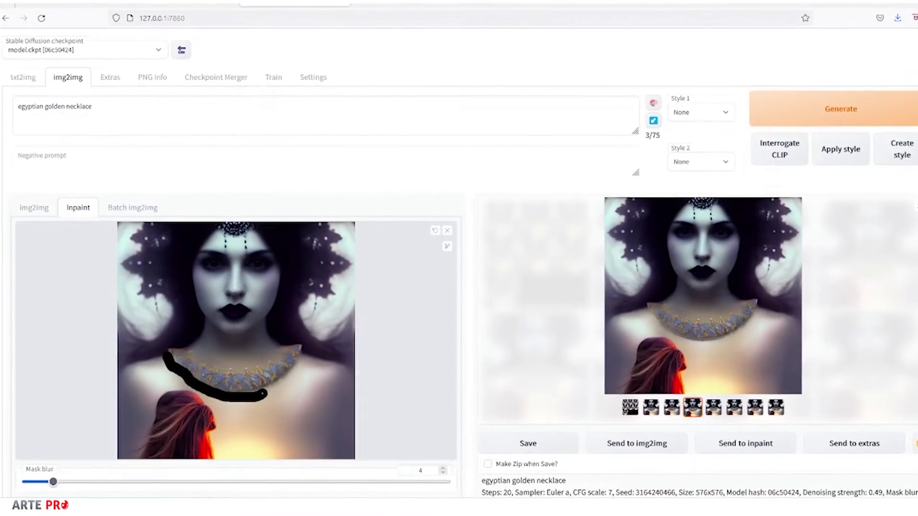
left_click(447, 246)
mouse_move(144, 430)
left_mouse_down()
mouse_move(182, 387)
mouse_move(282, 404)
mouse_move(315, 367)
left_mouse_up()
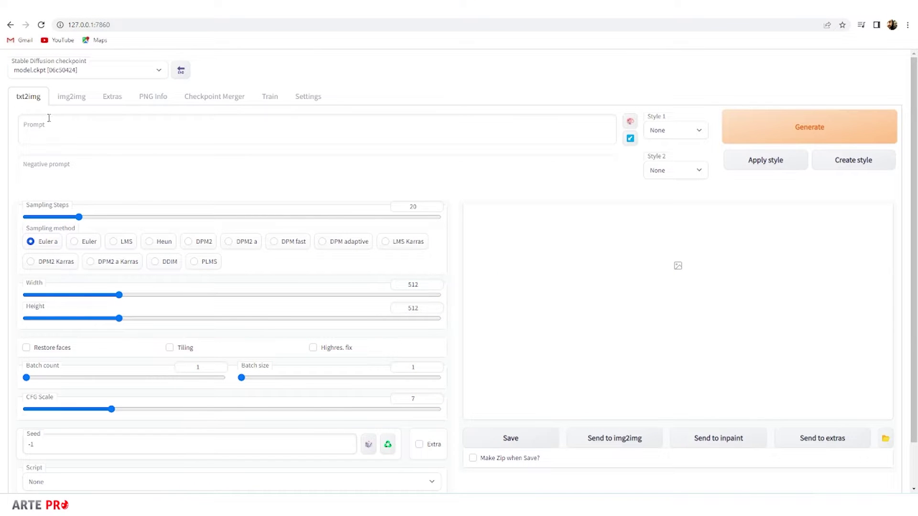
left_click(58, 134)
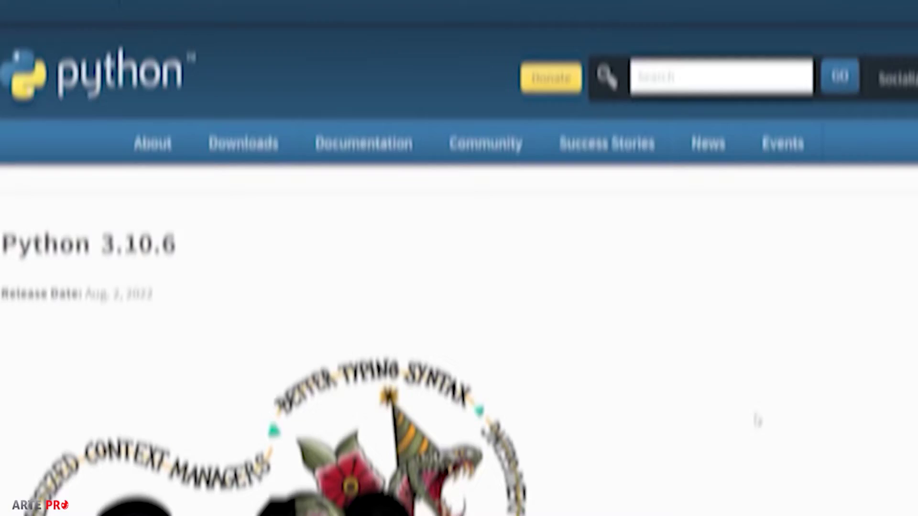
- Find the Windows installer (64-bit) among the files of the Python 3.10.6 release page
scroll(754, 395, "down", 5)
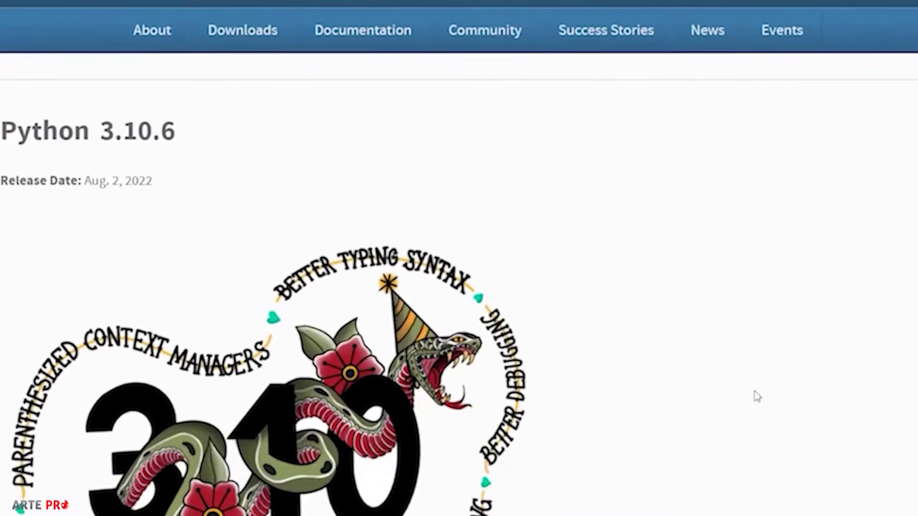
scroll(757, 395, "down", 15)
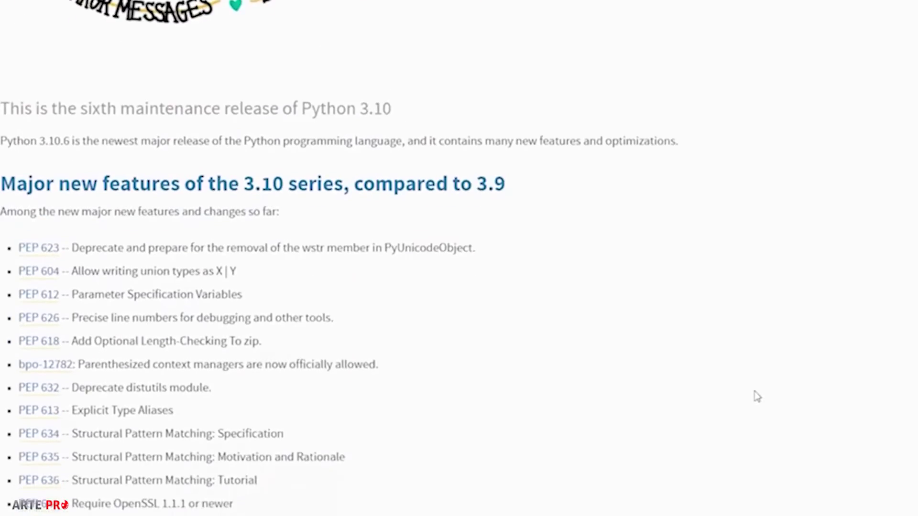
scroll(817, 385, "down", 2)
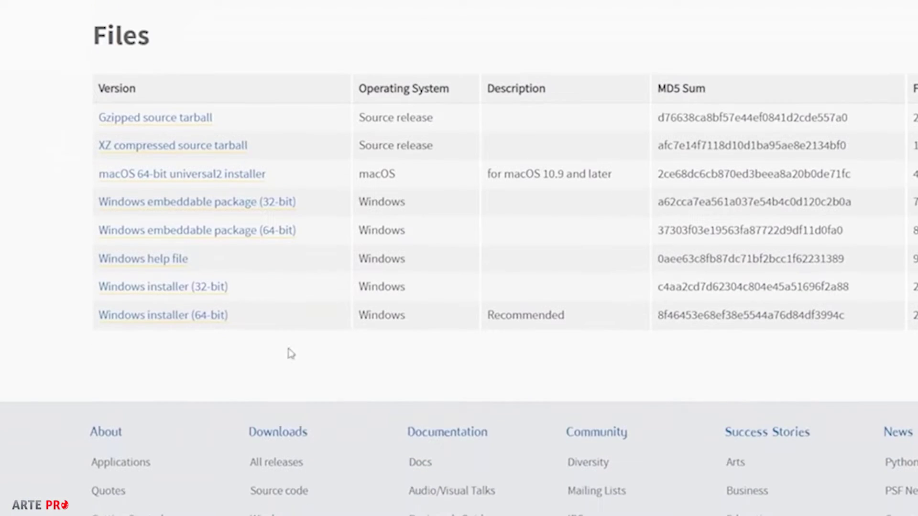
left_click_drag(242, 315, 111, 315)
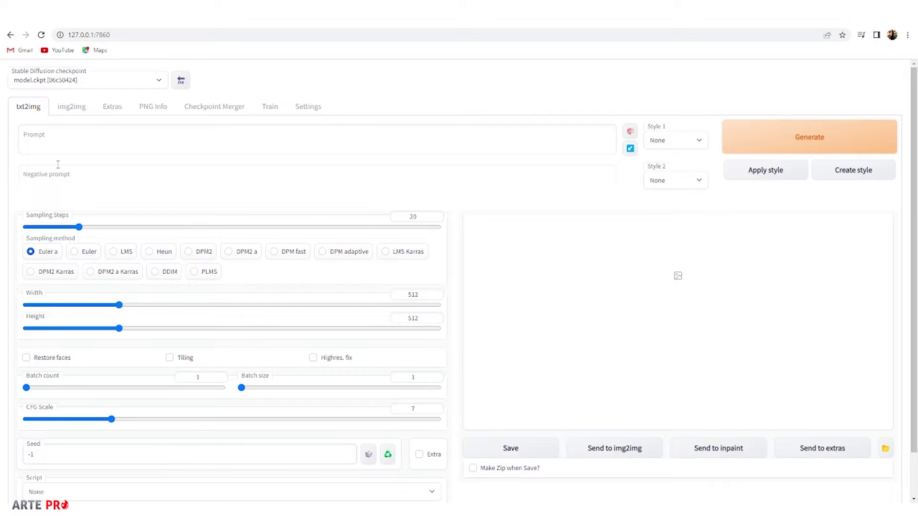
- Enter the txt2img prompt "photography of a temple" and generate an image from it twice
left_click(58, 143)
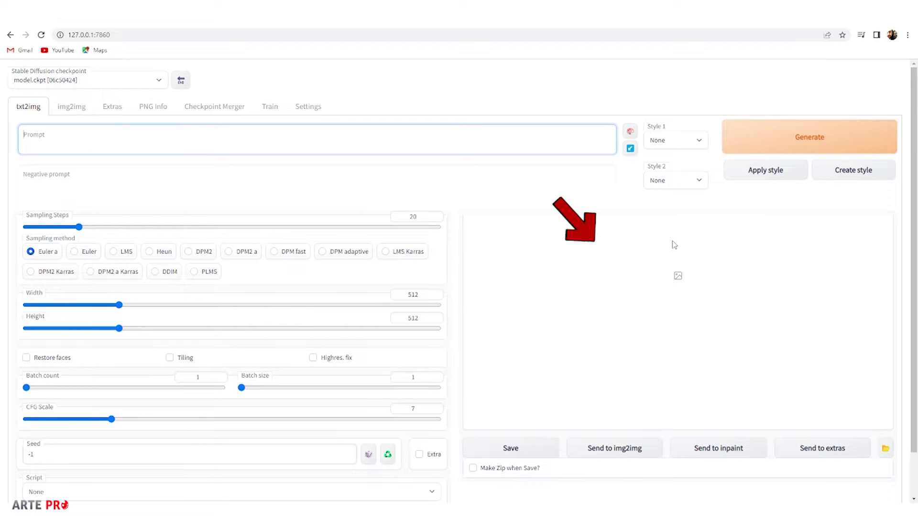
type("photography of a temple")
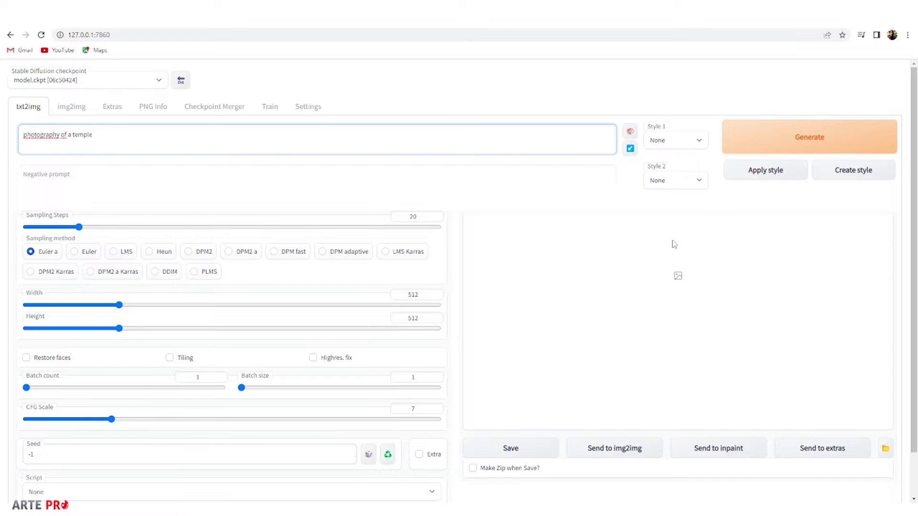
key("ctrl+Return")
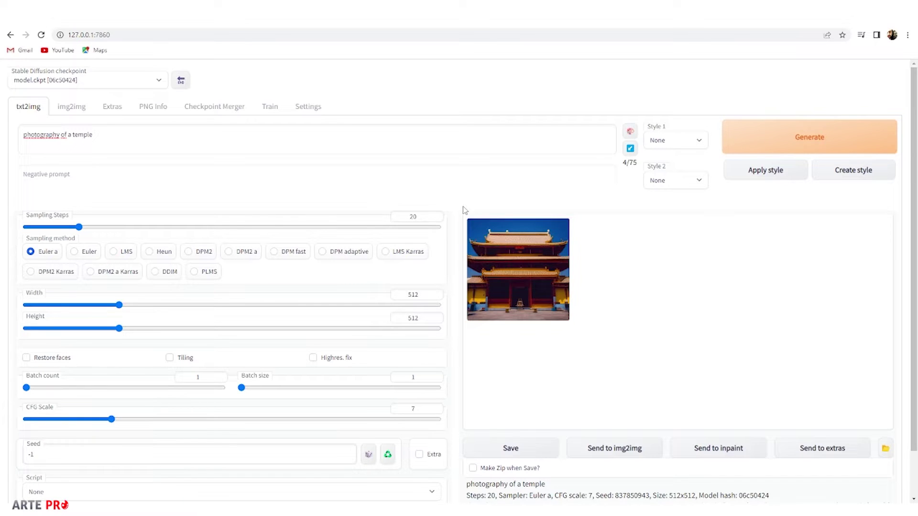
left_click(791, 133)
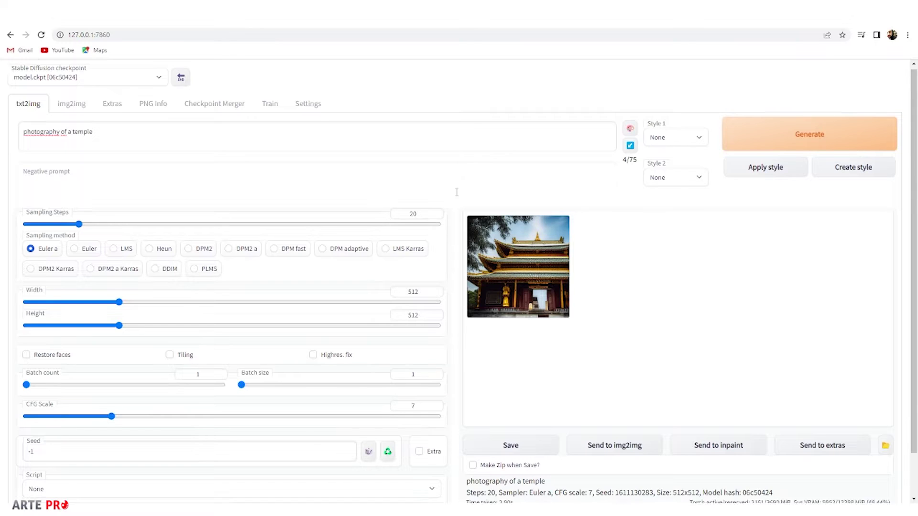
- Set the batch count to 5 and generate a set of temple images
scroll(458, 191, "down", 2)
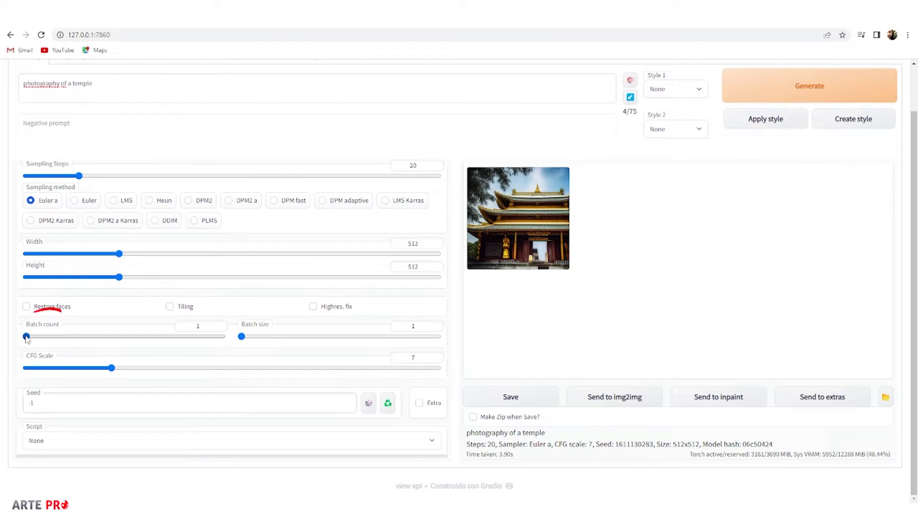
left_click_drag(27, 337, 36, 340)
left_click_drag(30, 337, 33, 337)
left_click(765, 88)
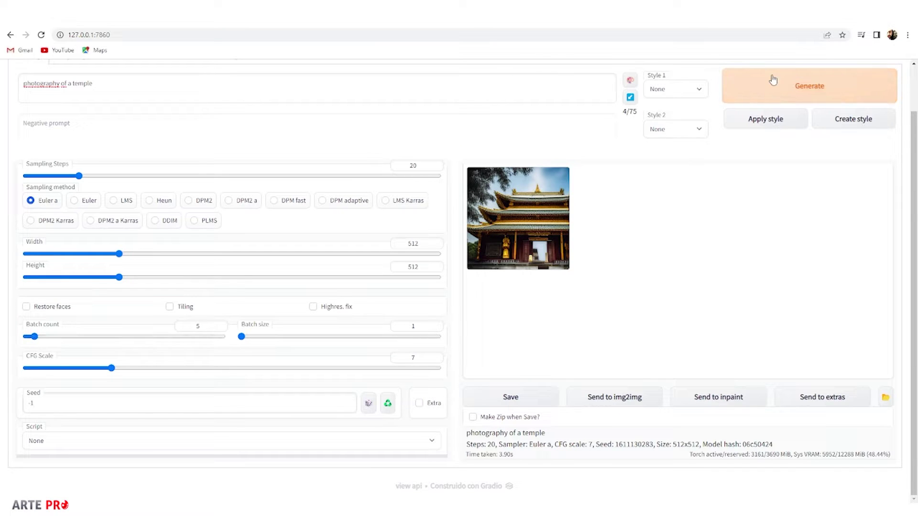
scroll(542, 389, "up", 2)
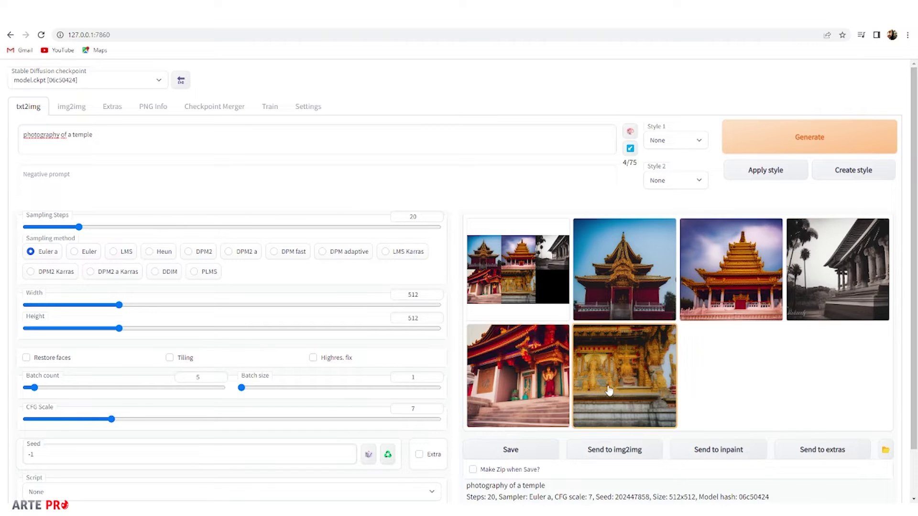
- Enlarge the generated temple grid and browse through the individual images at full size
left_click(518, 278)
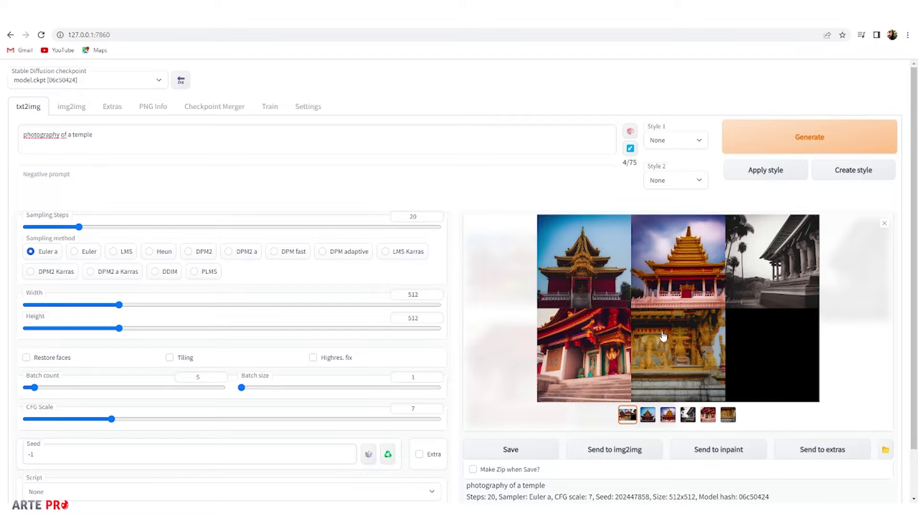
left_click(608, 319)
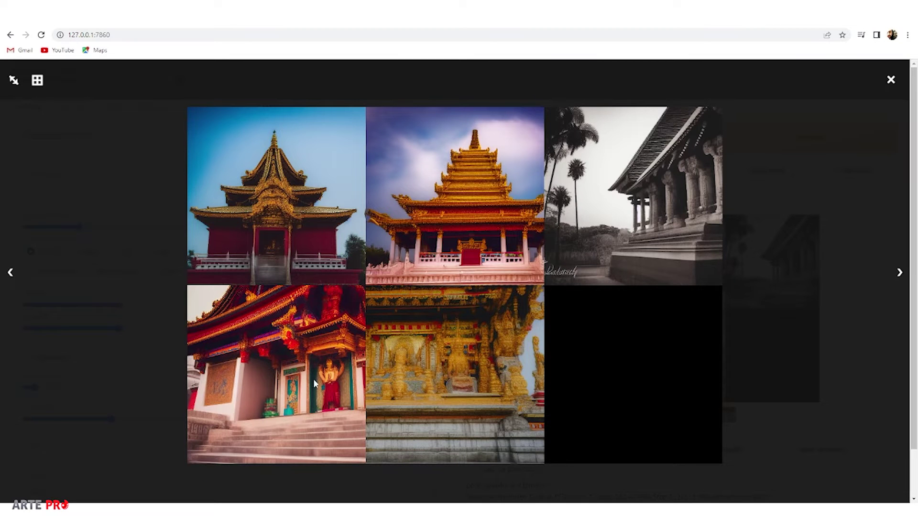
left_click(898, 272)
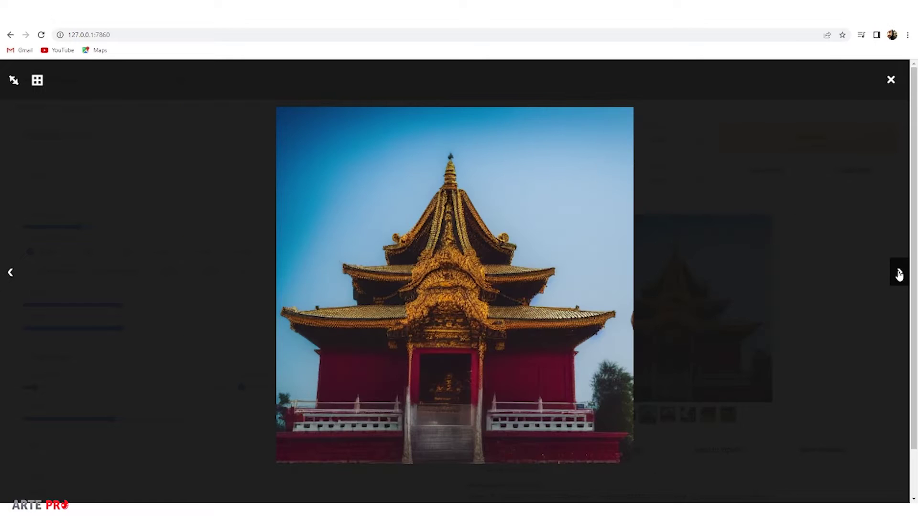
left_click(898, 272)
left_click(898, 273)
left_click(899, 273)
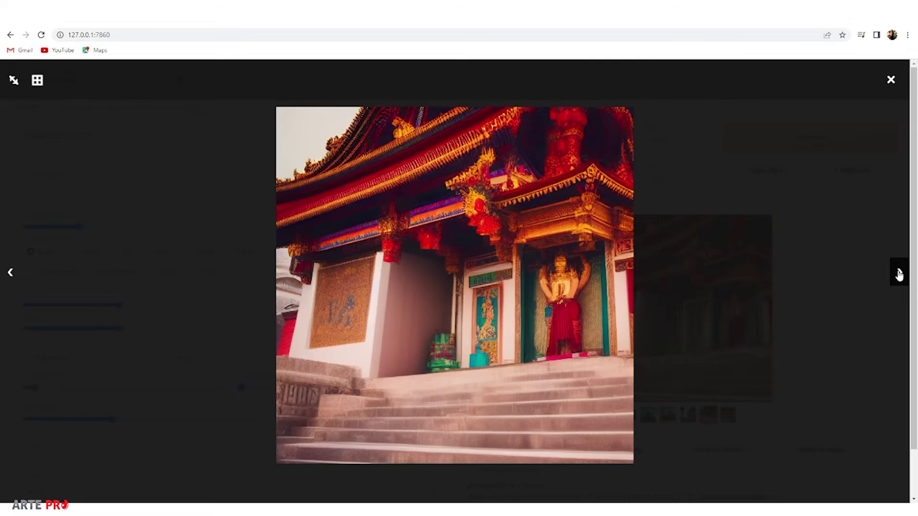
left_click(899, 273)
left_click(898, 273)
left_click(890, 80)
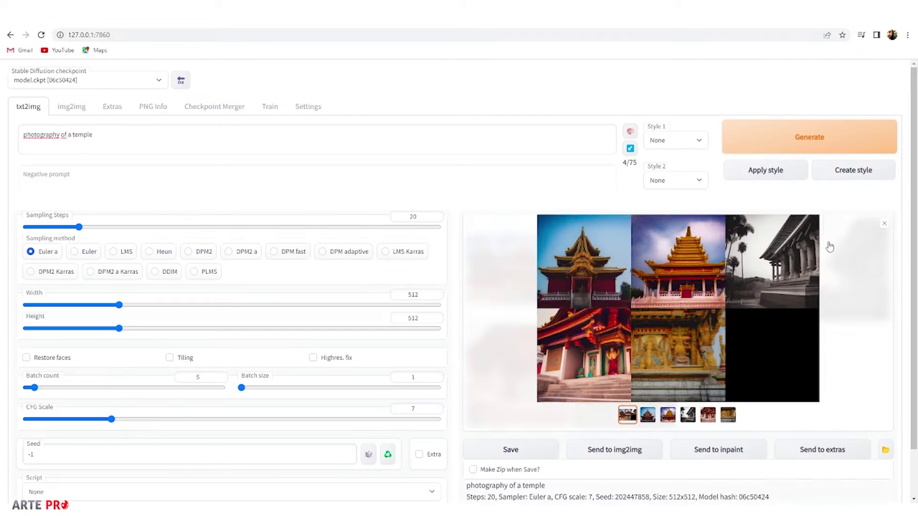
- Generate another temple batch, then add the negative prompt "golden" and generate again
left_click(784, 132)
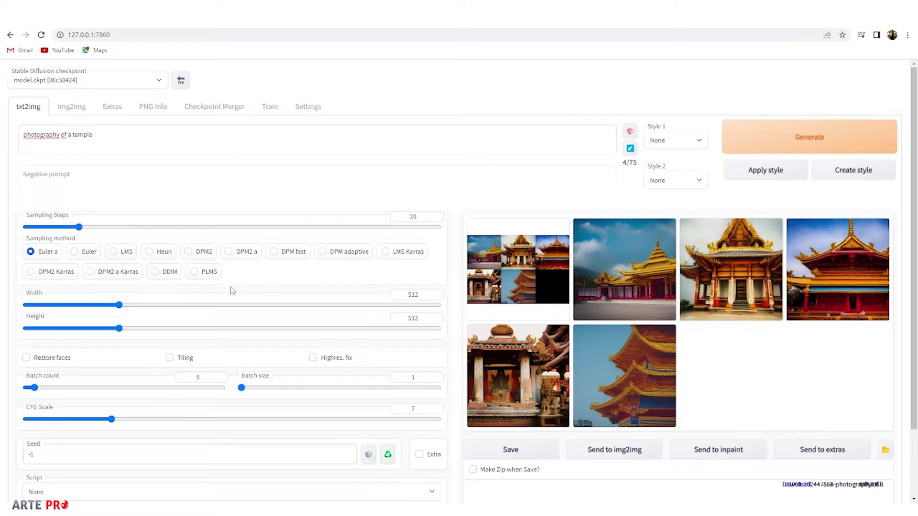
left_click(85, 186)
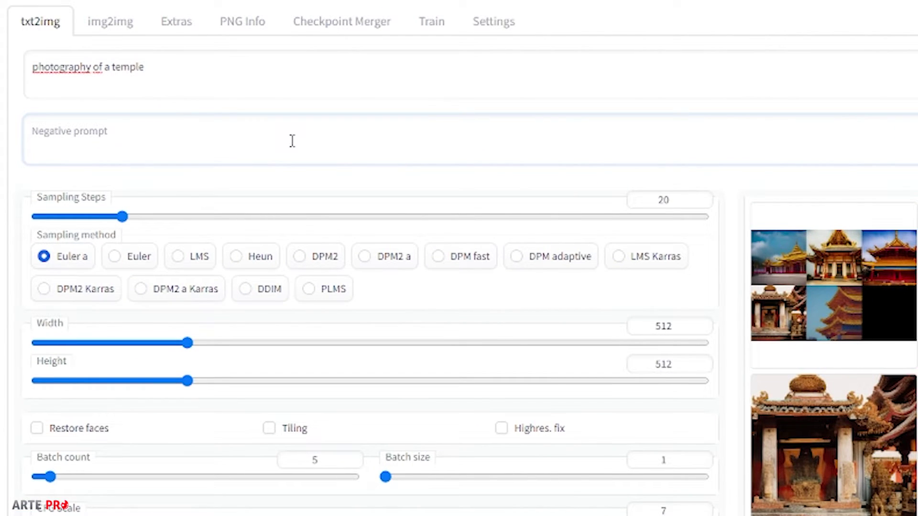
type("golden")
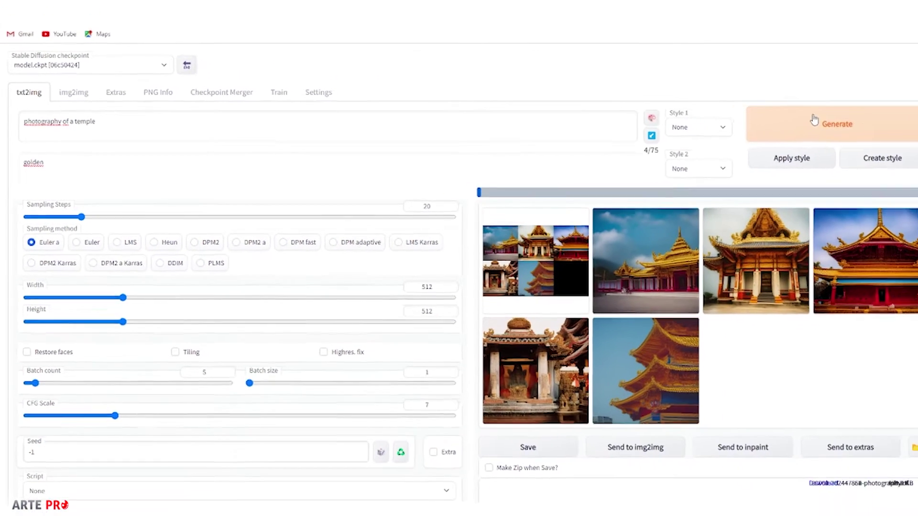
left_click(787, 123)
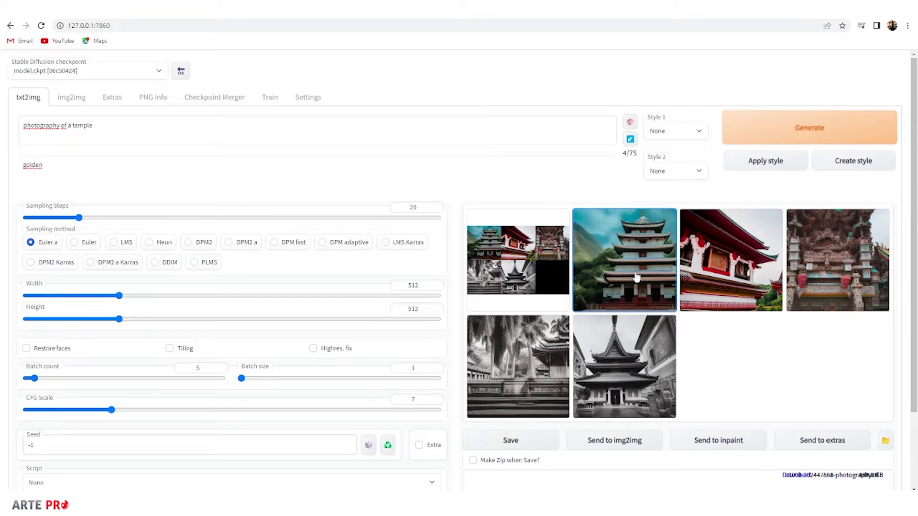
- Preview the green-roofed pagoda and the last black-and-white temple from the new batch
left_click(636, 277)
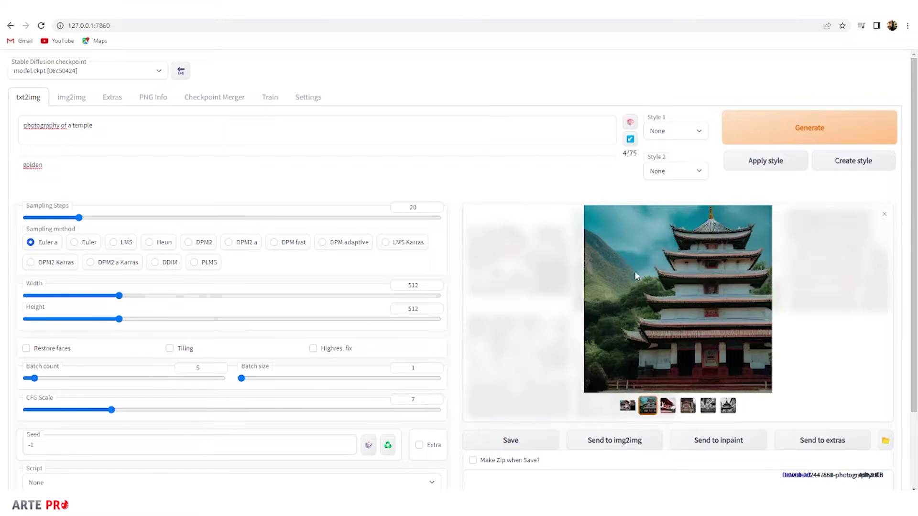
left_click(884, 214)
left_click(671, 329)
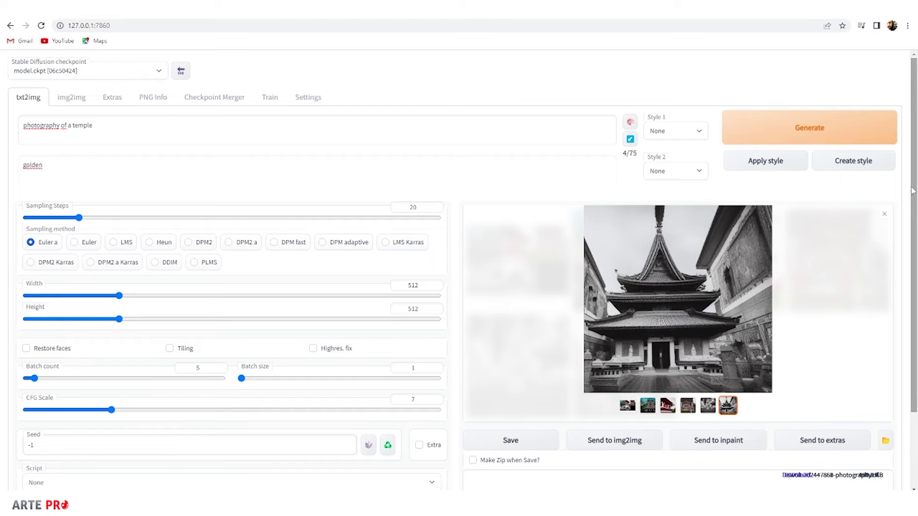
left_click(883, 214)
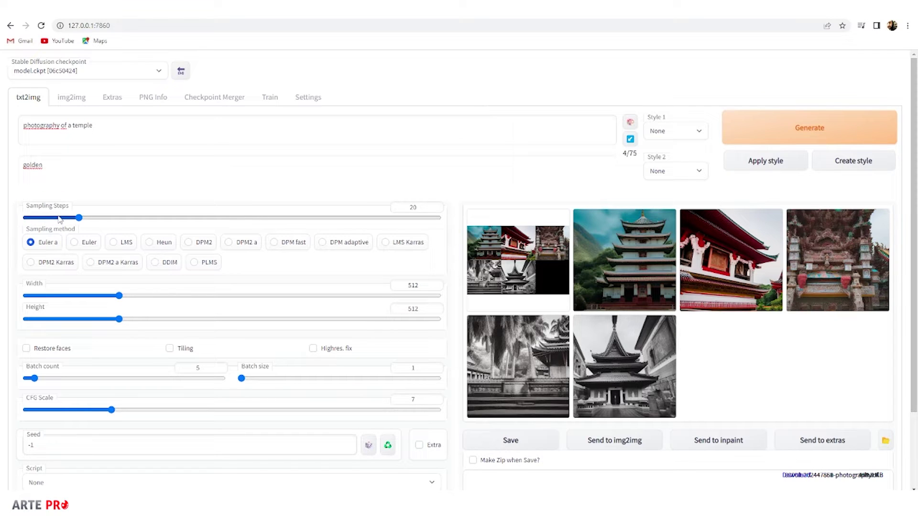
- Generate one temple batch with 2 sampling steps and another with 7 sampling steps
left_click_drag(59, 219, 31, 221)
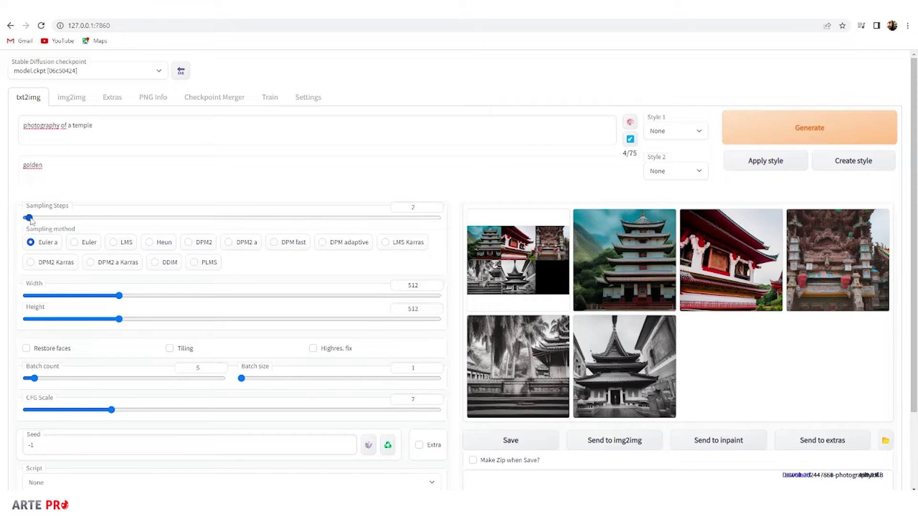
left_click(830, 133)
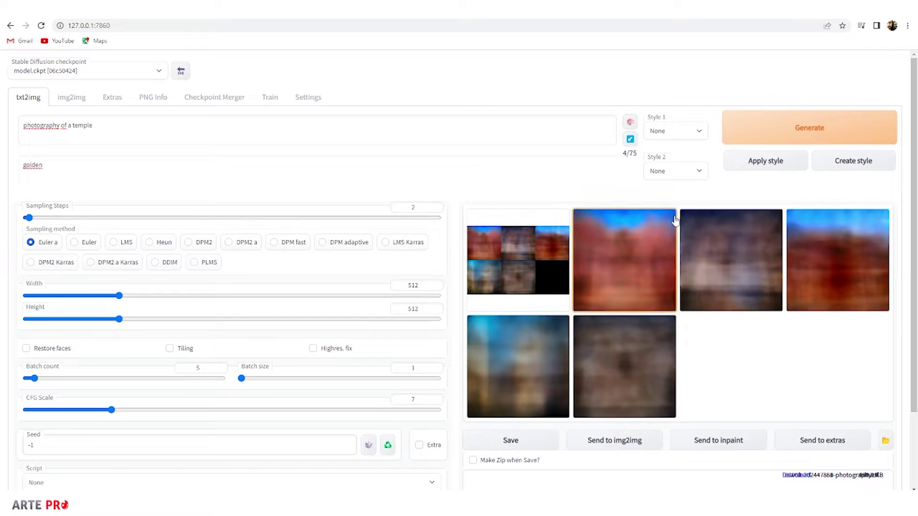
left_click_drag(28, 217, 43, 218)
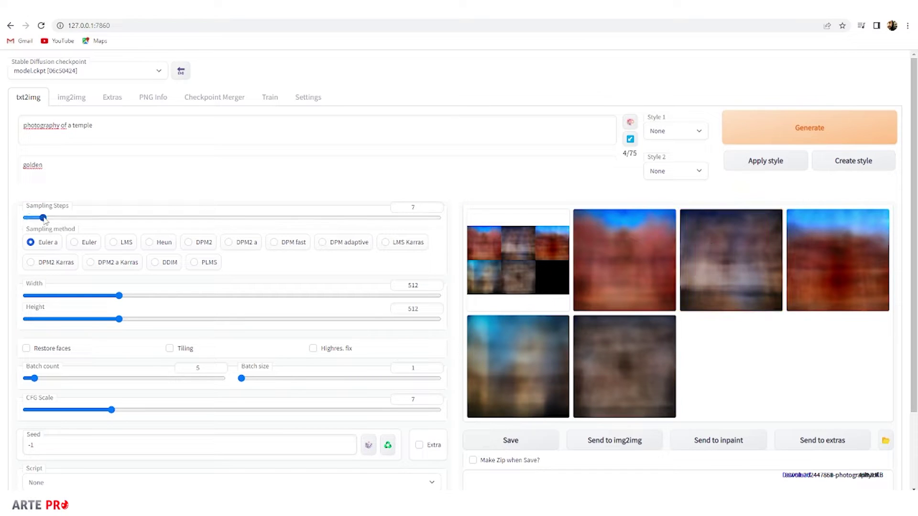
left_click(745, 131)
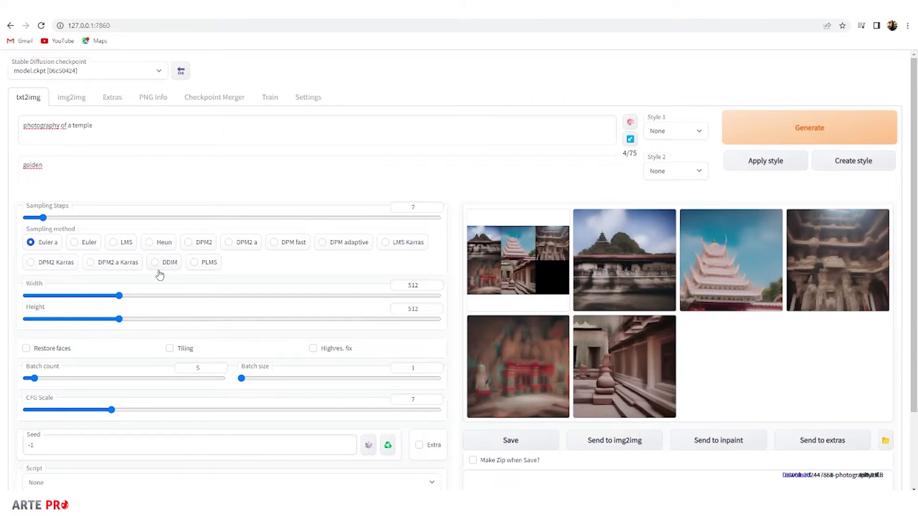
- Inspect the blurry red temple image from the latest batch at full size
left_click(502, 366)
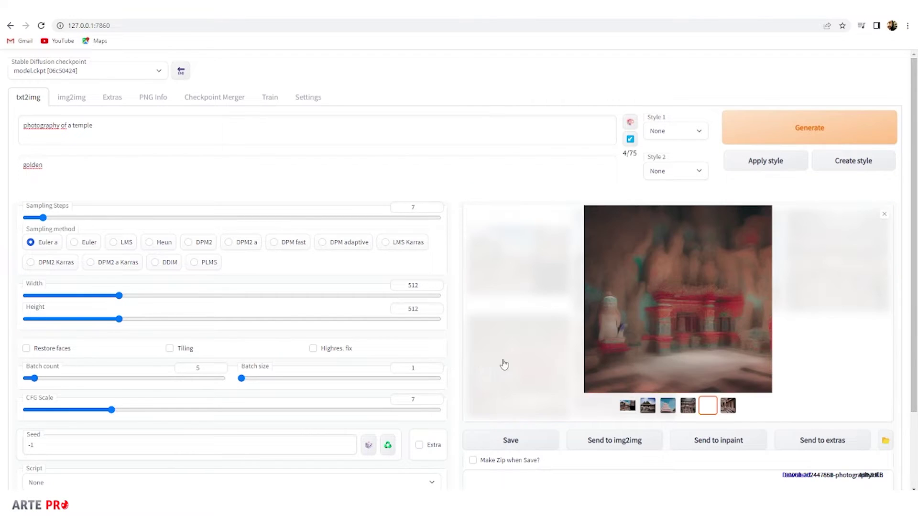
left_click(700, 329)
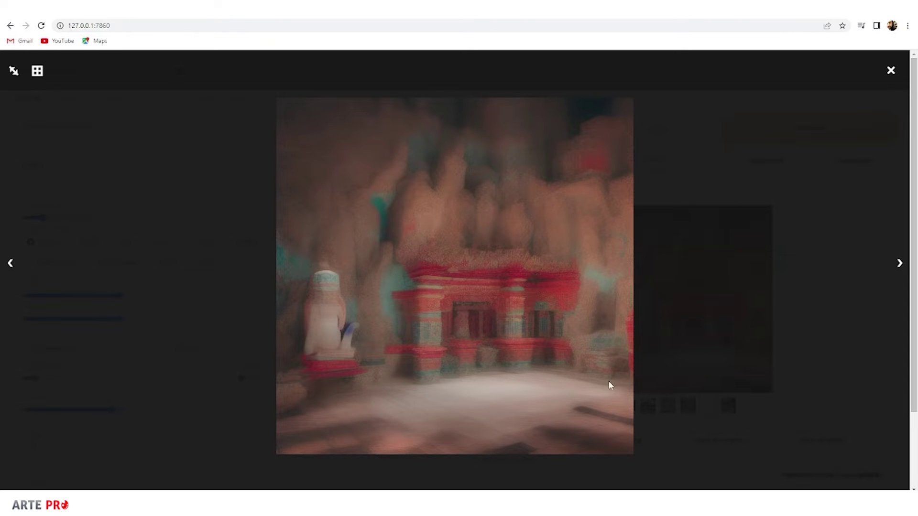
left_click(891, 72)
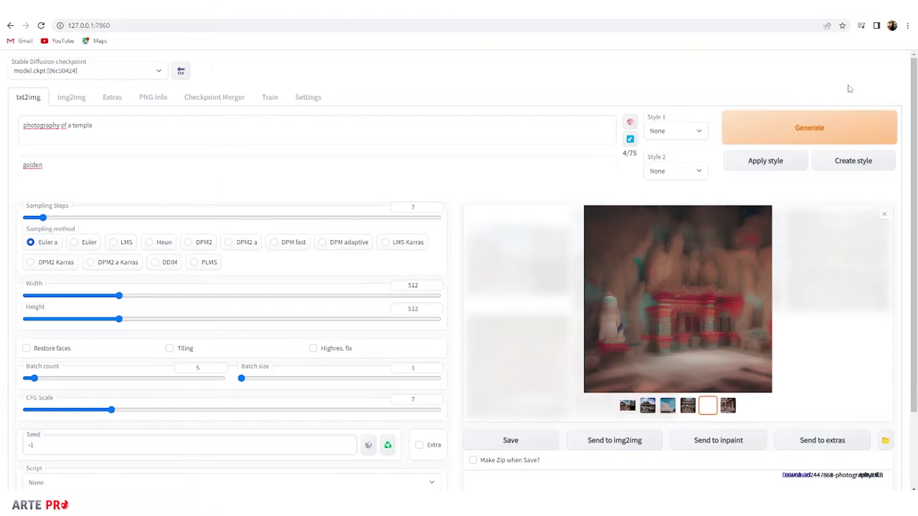
- Try 76 sampling steps, and generate a temple batch using the Euler sampling method with 20 sampling steps
left_click(241, 221)
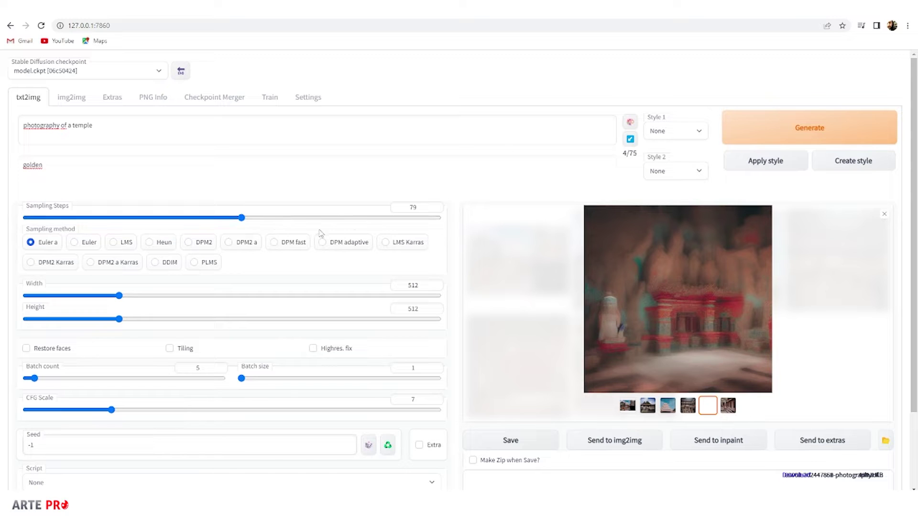
left_click(233, 218)
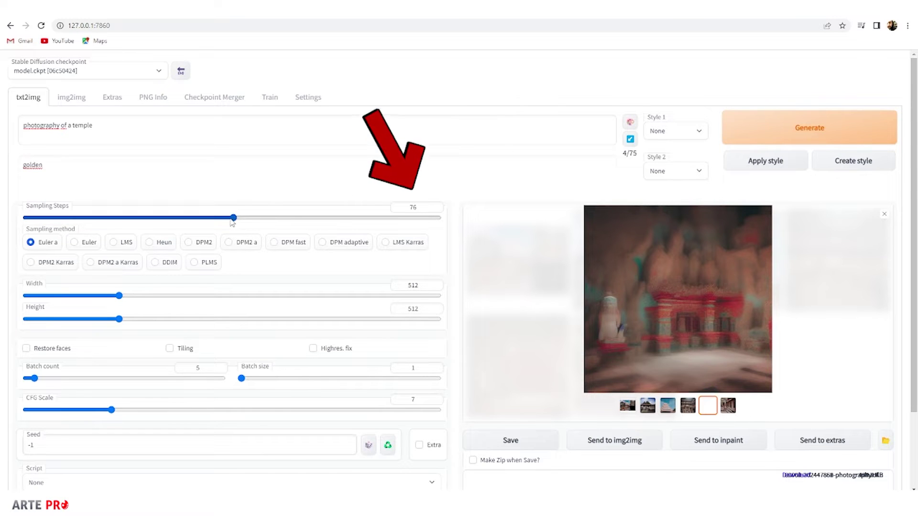
left_click(755, 129)
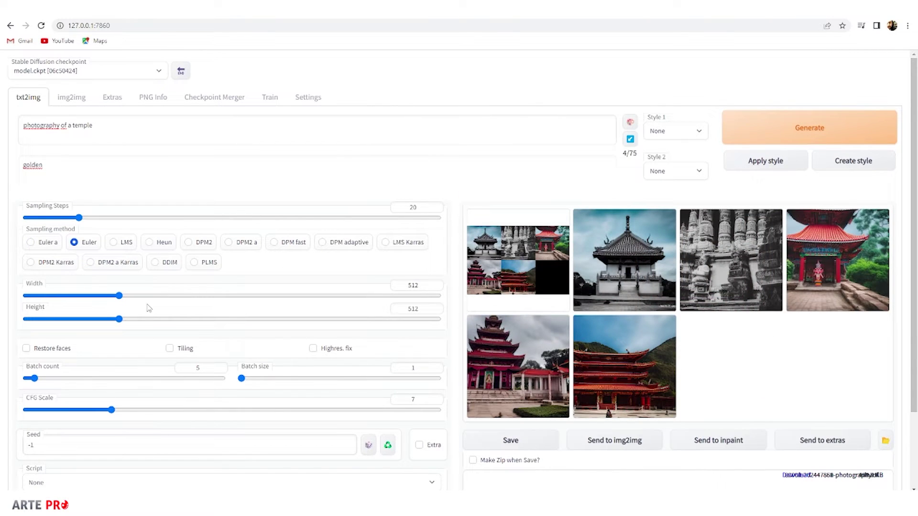
- Examine the five individual temple images of the new batch one by one at full size
left_click(634, 267)
left_click(706, 311)
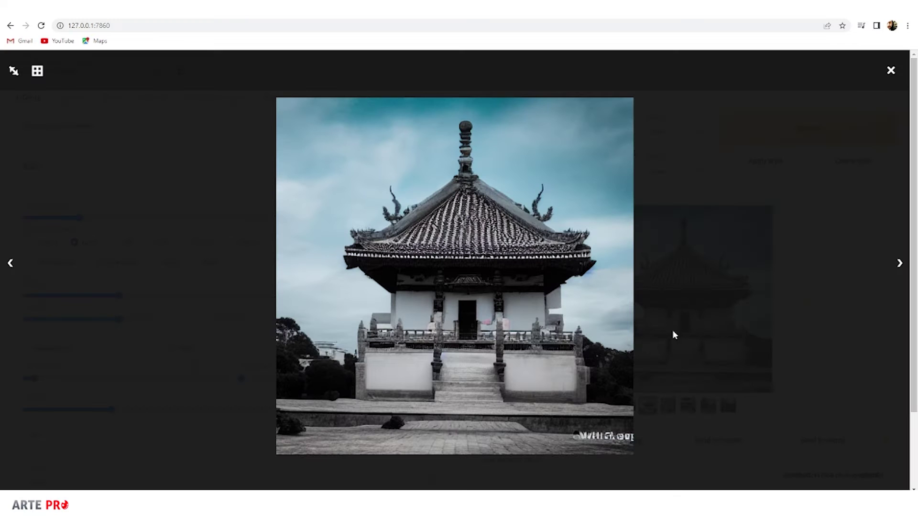
left_click(899, 265)
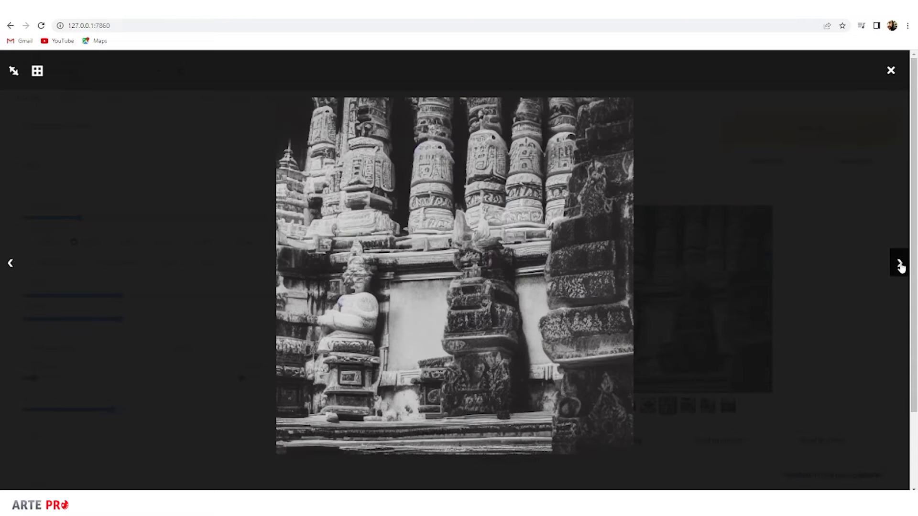
left_click(899, 264)
left_click(899, 264)
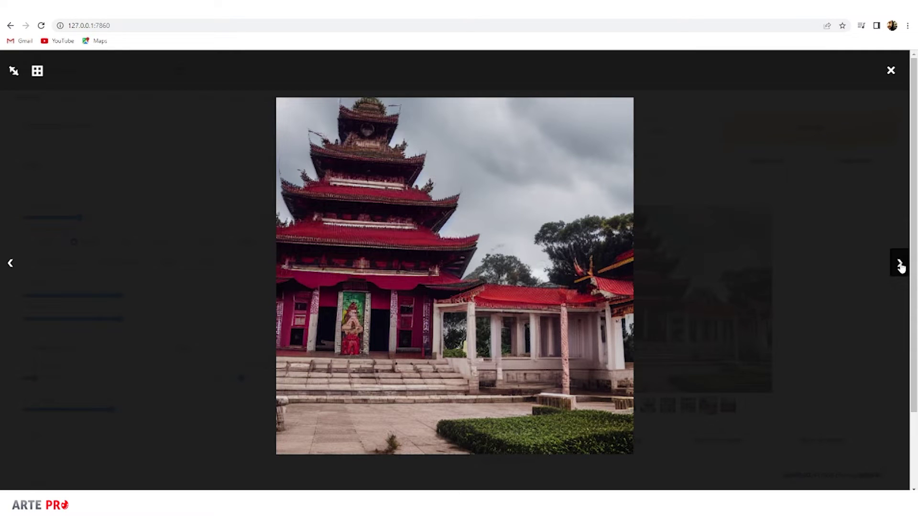
left_click(899, 265)
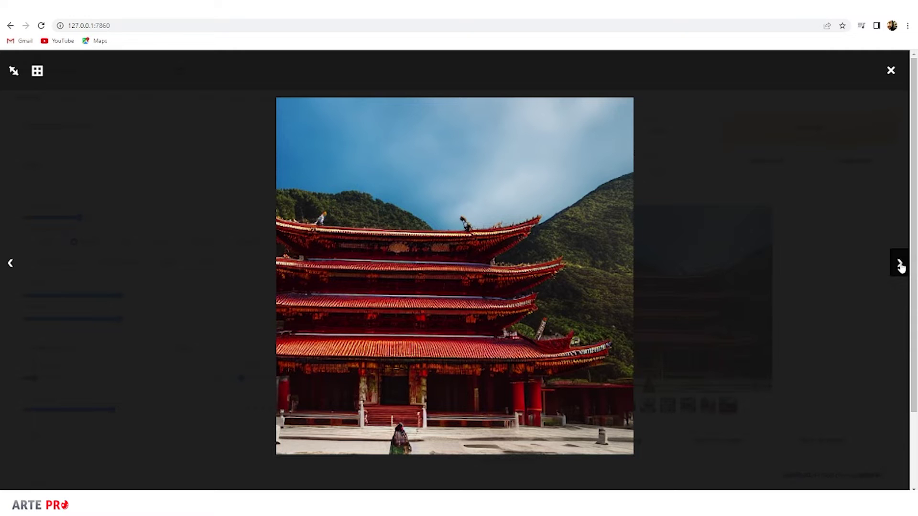
left_click(890, 71)
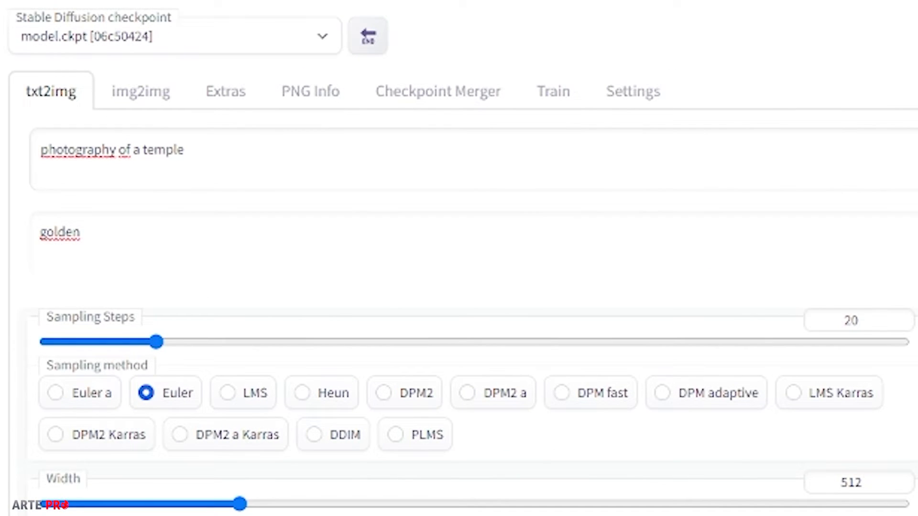
- Extend the negative prompt to "golden pagoda" and generate a new temple batch
left_click(260, 236)
type("pagoda")
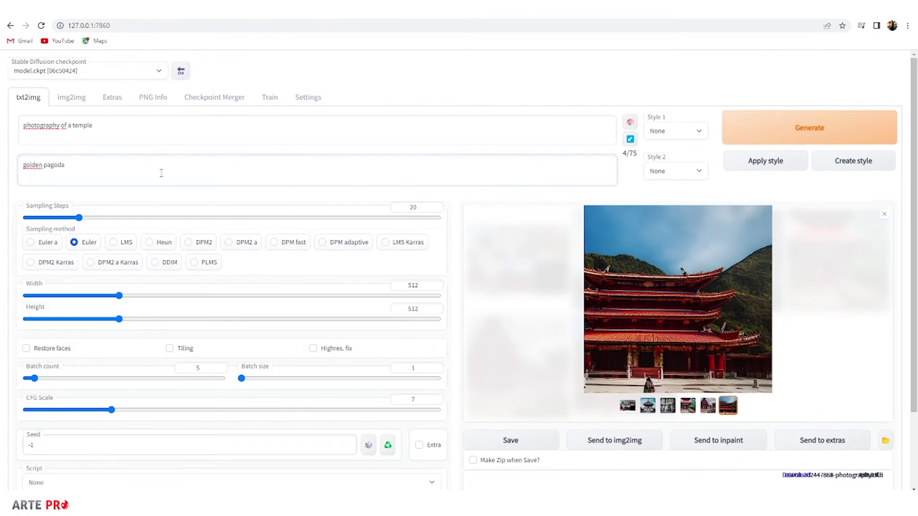
left_click(854, 127)
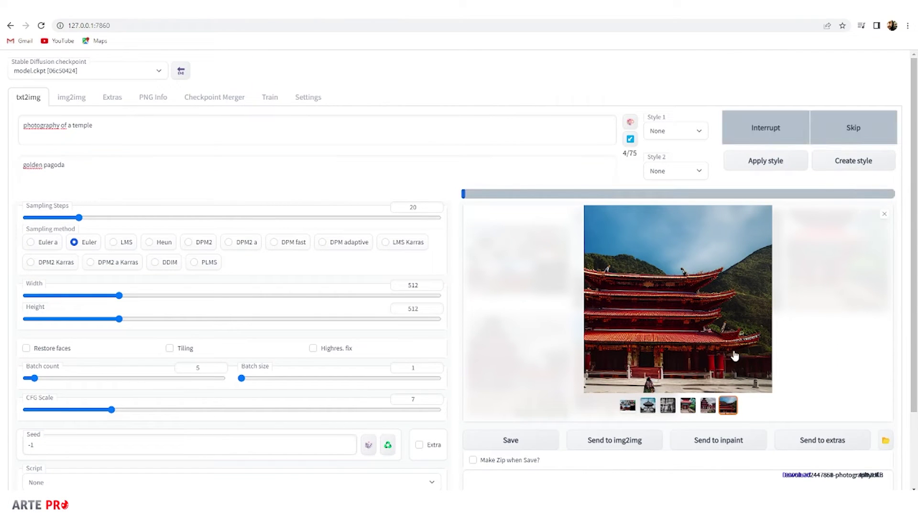
left_click(889, 214)
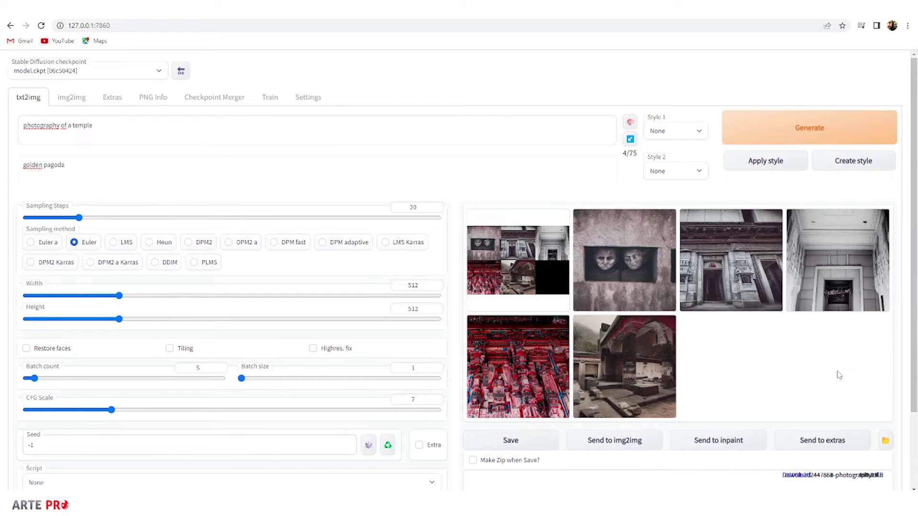
- Preview the image with two faces in a wall opening and view the stone doorway image at full size
left_click(605, 261)
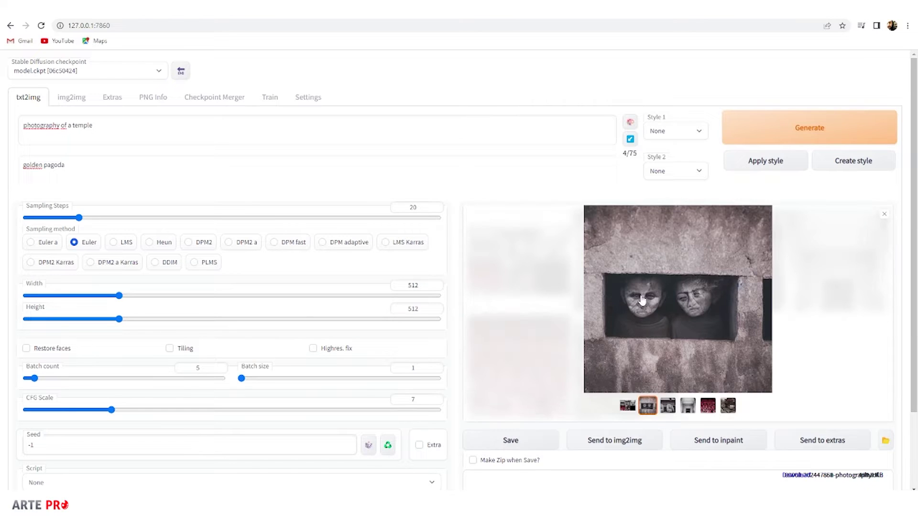
left_click(886, 216)
left_click(736, 286)
left_click(729, 371)
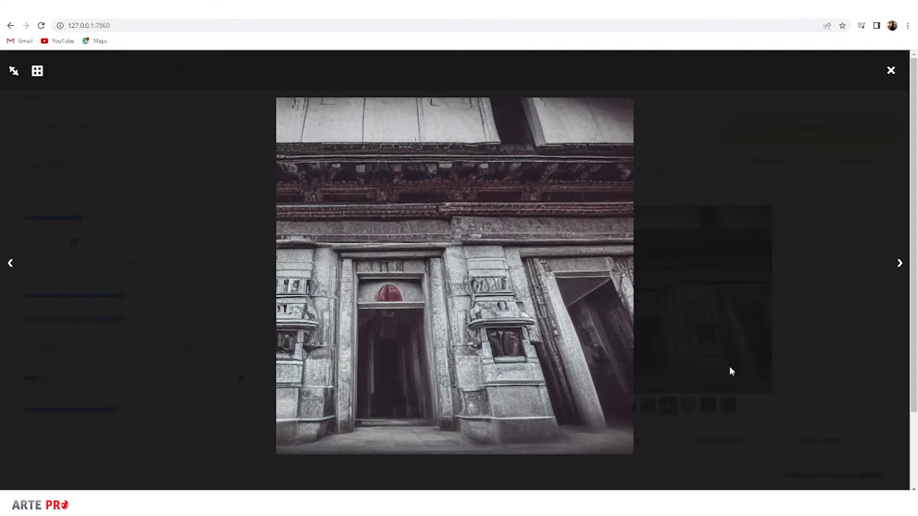
left_click(891, 73)
left_click(884, 214)
- View the last image of the batch, the ruined temple courtyard, at full size
left_click(651, 370)
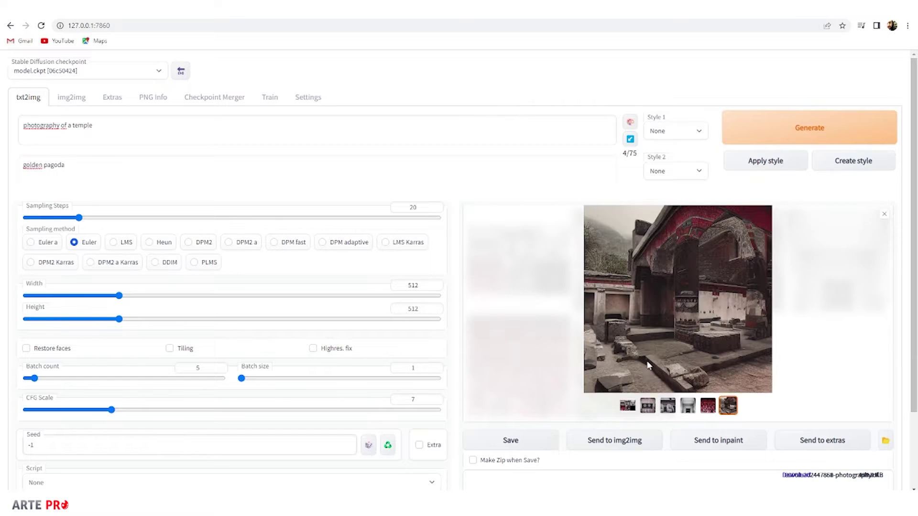
left_click(693, 337)
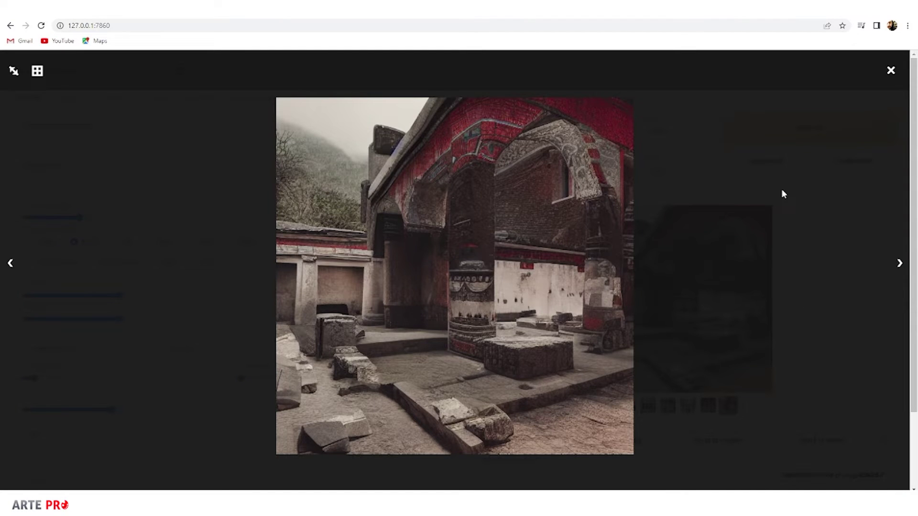
left_click(891, 71)
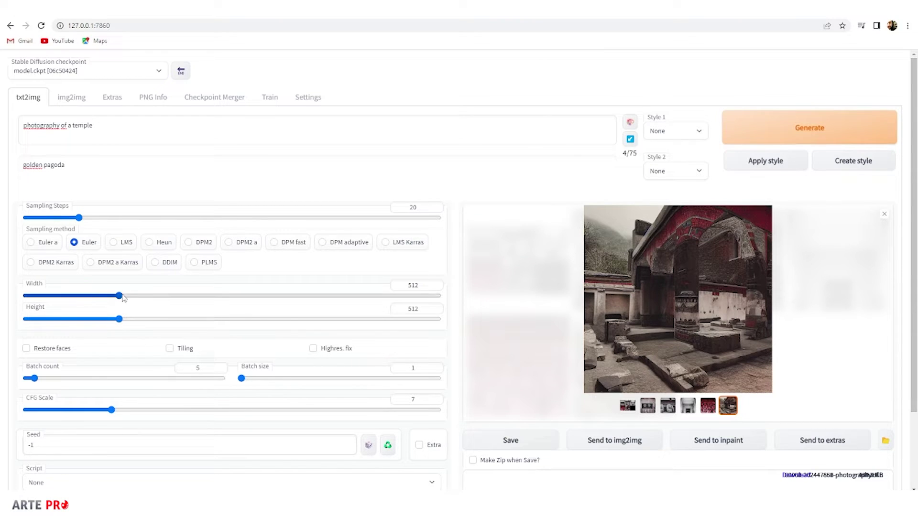
- Set the image width to 960 and the height to 640, and generate a temple batch
left_click_drag(121, 295, 225, 297)
key("Left")
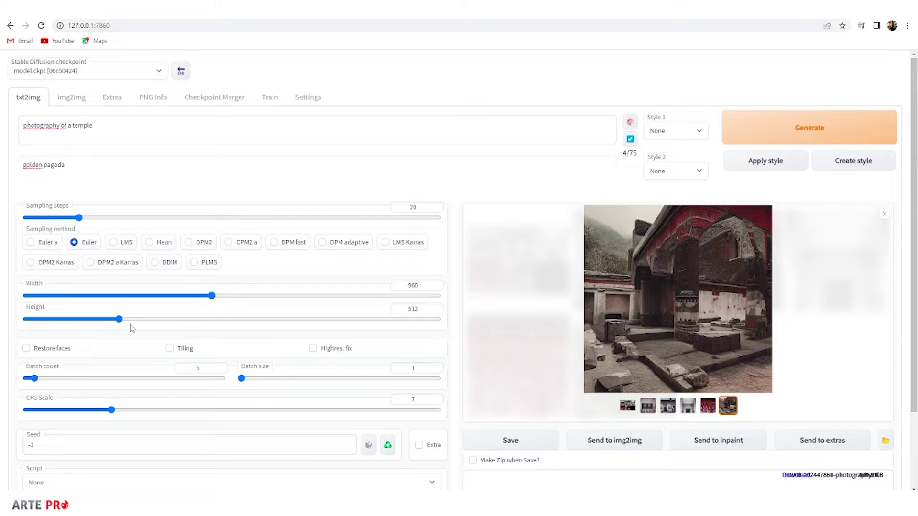
left_click_drag(133, 326, 146, 323)
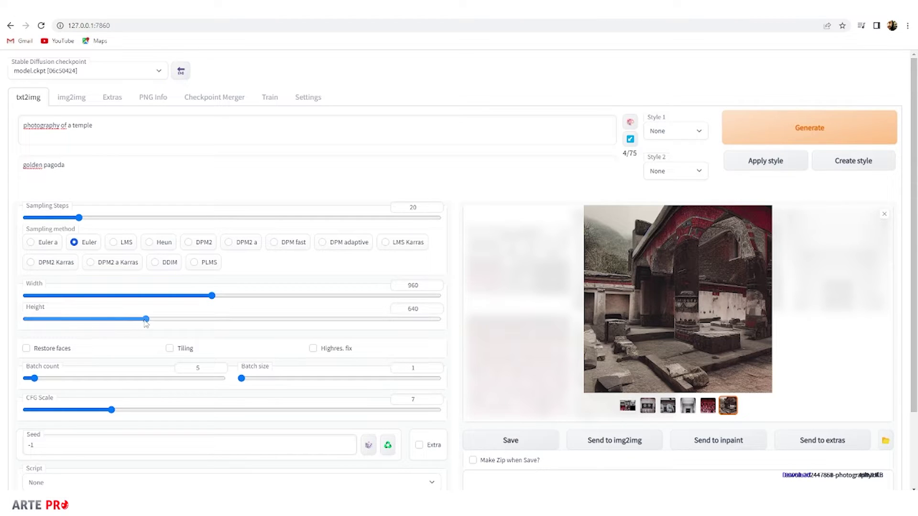
left_click(832, 137)
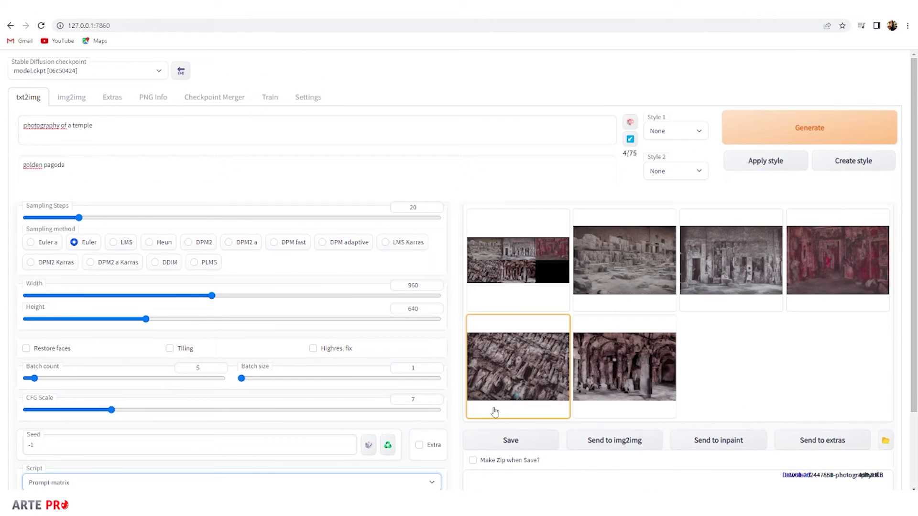
- Enlarge the combined grid image of the new wide-format temple batch
left_click(635, 299)
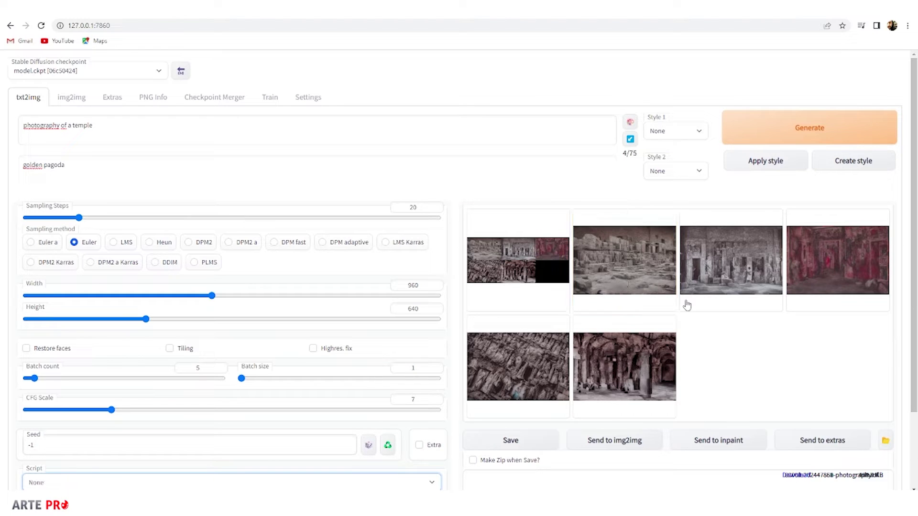
left_click(643, 287)
left_click(475, 297)
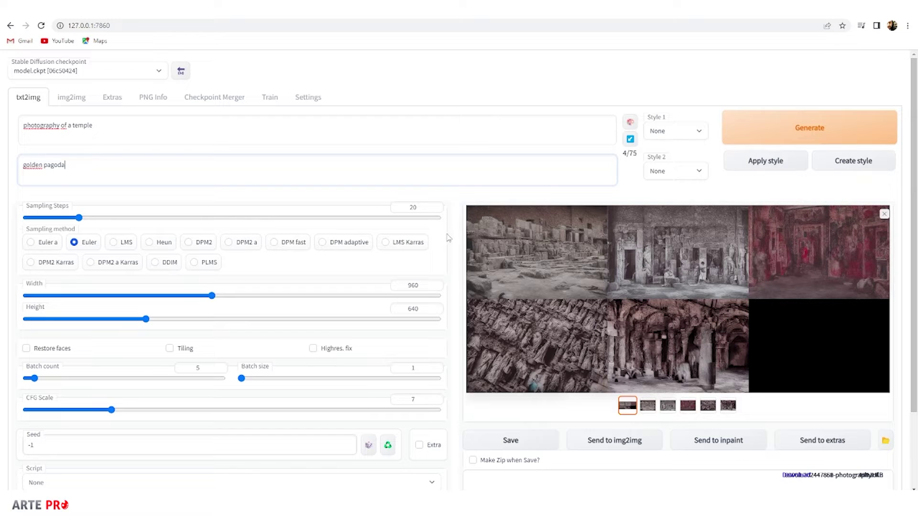
- Raise the batch count to 10 and generate another batch of wide temple images
mouse_move(34, 378)
left_mouse_down()
mouse_move(53, 378)
mouse_move(43, 381)
left_mouse_up()
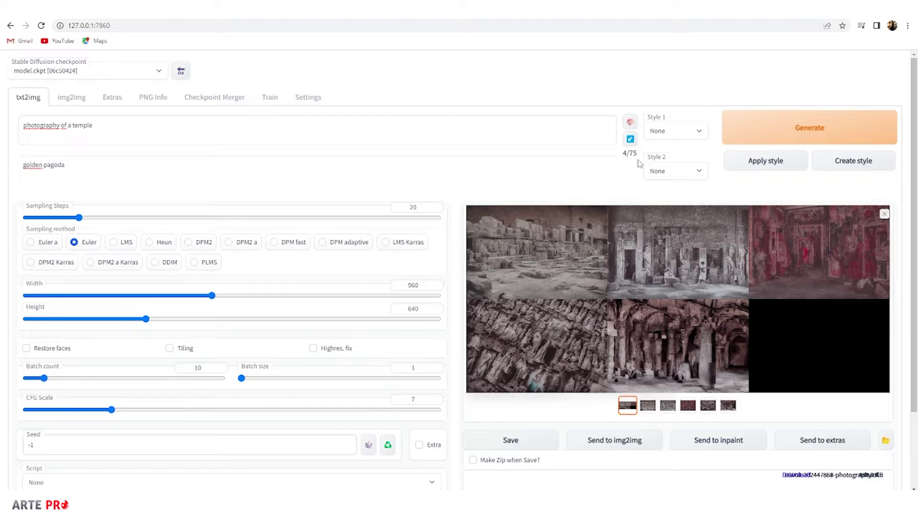
left_click(778, 133)
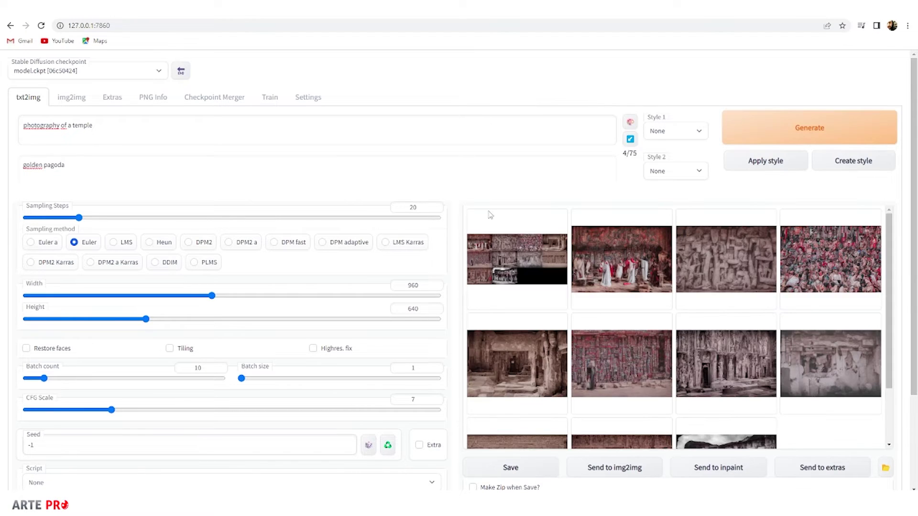
- Browse the new images and send the carved stone facade with dark doorways to img2img
left_click(492, 369)
key("Right")
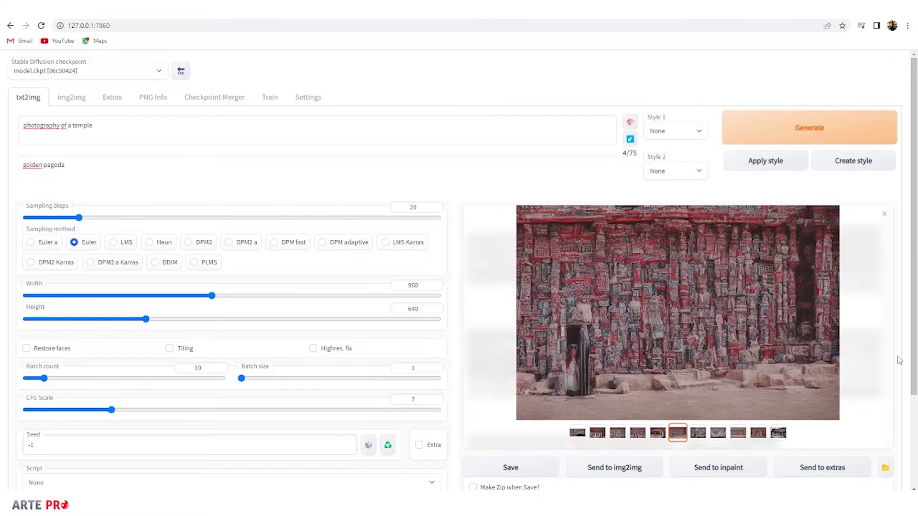
key("Right")
key("Right")
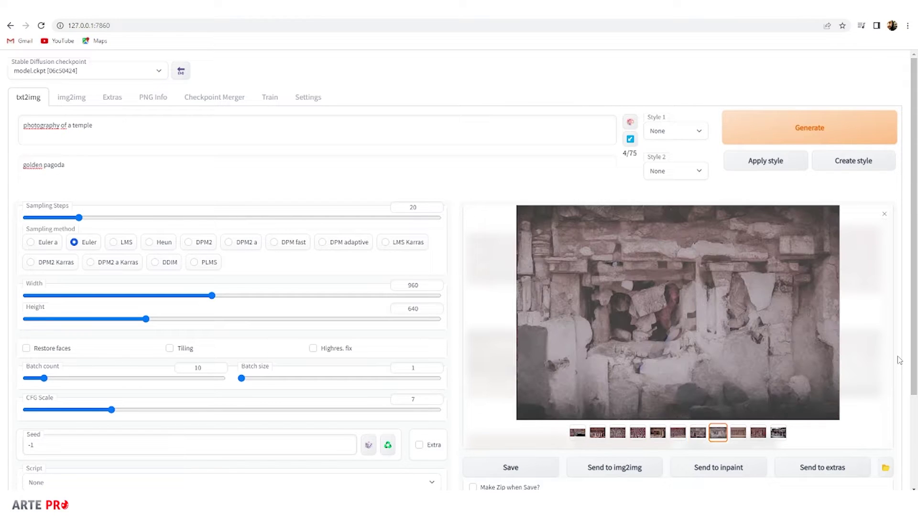
key("Right")
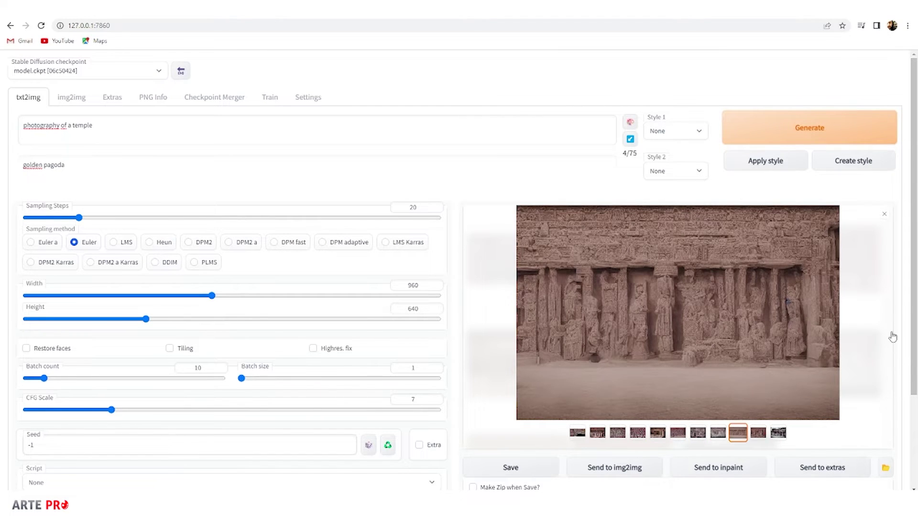
key("Left")
key("Left")
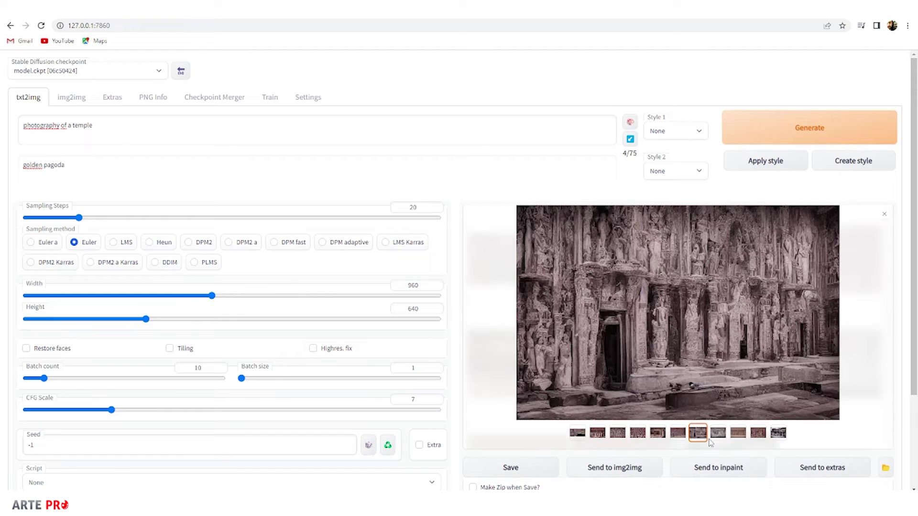
left_click(608, 470)
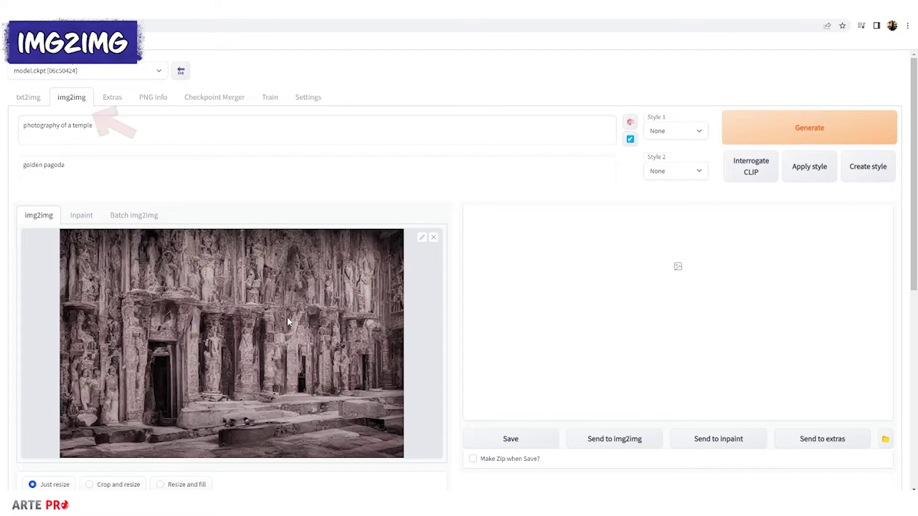
- Remove the temple image from img2img and upload Img014D from the AI folder on the desktop
left_click(433, 238)
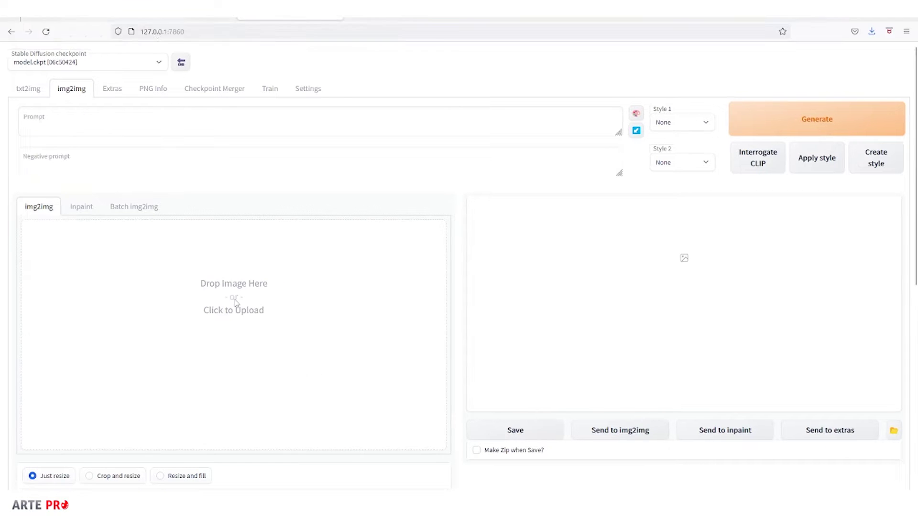
left_click(234, 306)
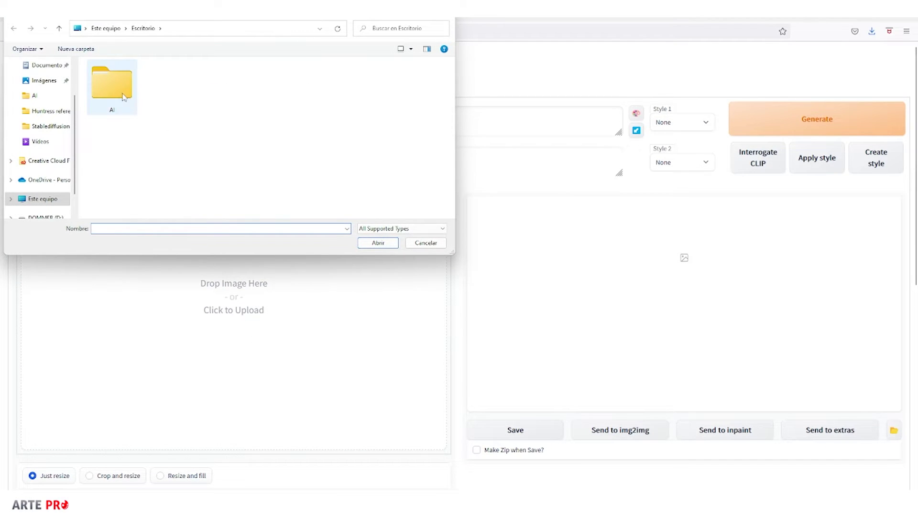
double_click(123, 97)
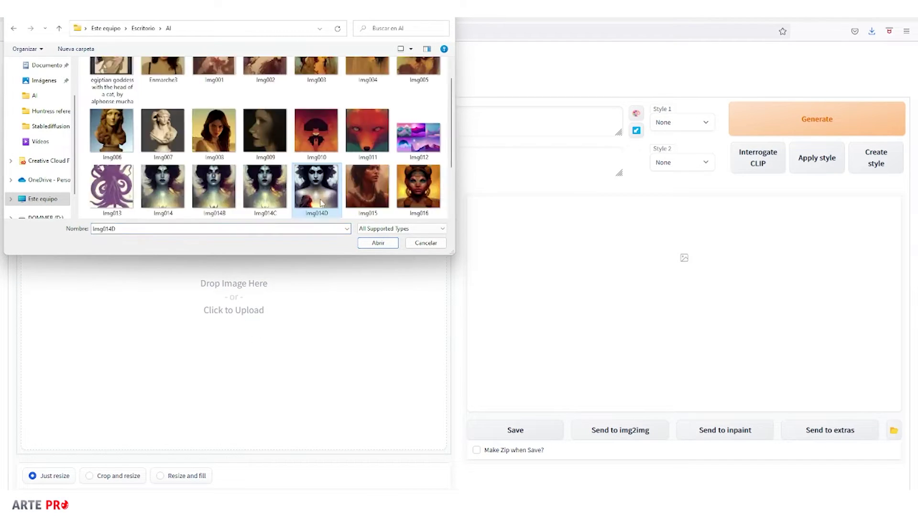
double_click(313, 188)
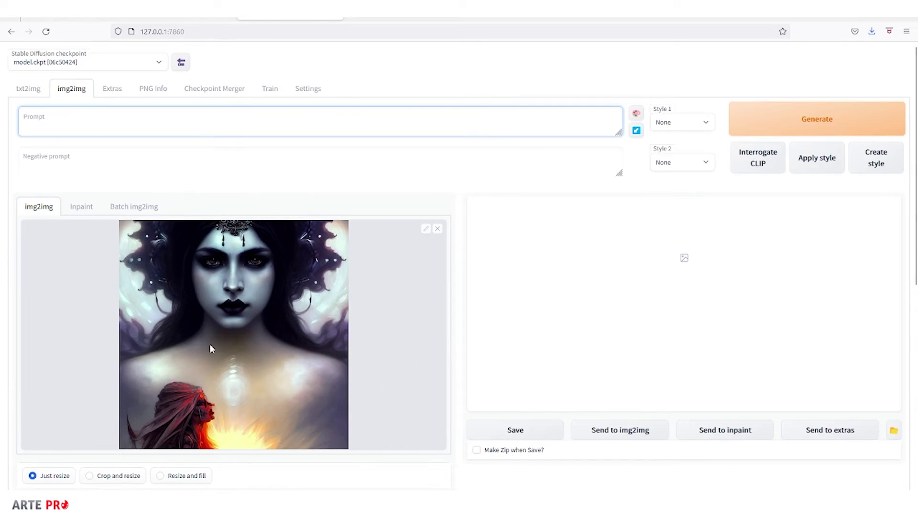
- Try an img2img output size of 640 wide by 1024 high for the uploaded portrait
scroll(210, 349, "down", 5)
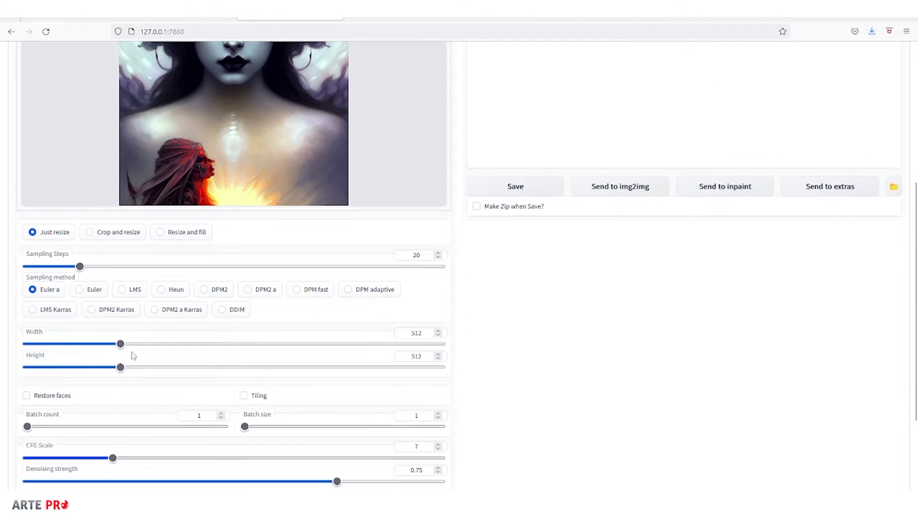
left_click_drag(121, 344, 228, 368)
left_click(147, 367)
scroll(229, 334, "up", 3)
scroll(234, 266, "down", 2)
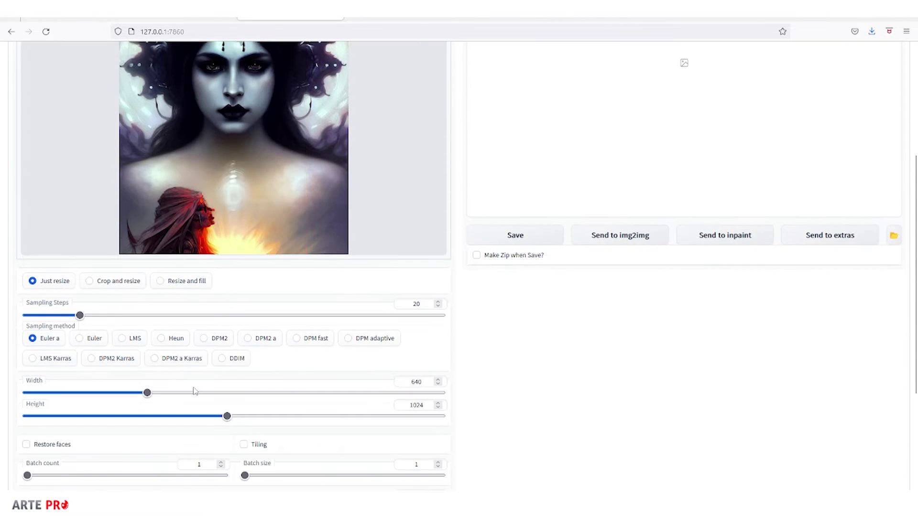
- Set the img2img output height to 576 and the width to 512
left_click(134, 416)
left_click(121, 393)
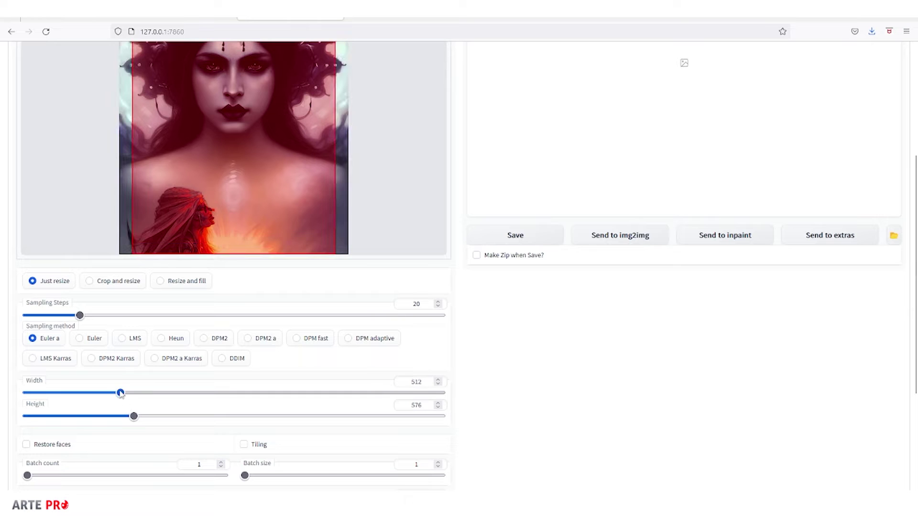
- Set the img2img output width to 576 and the batch count to 10
left_click_drag(121, 393, 133, 393)
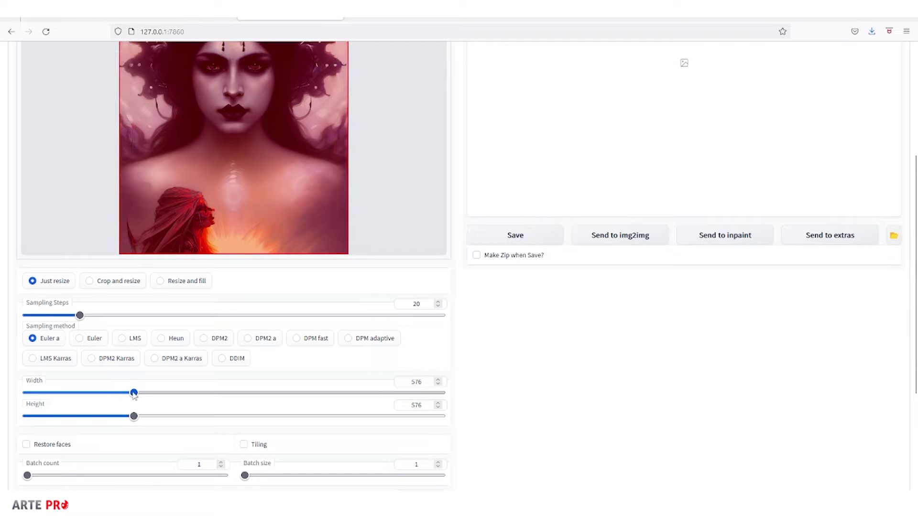
scroll(181, 440, "down", 3)
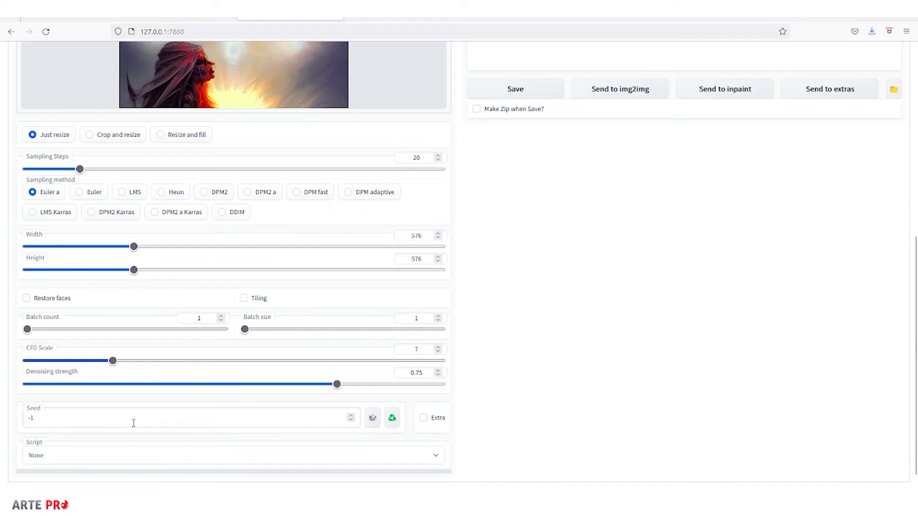
left_click(67, 330)
left_click_drag(67, 330, 46, 330)
scroll(185, 452, "up", 1)
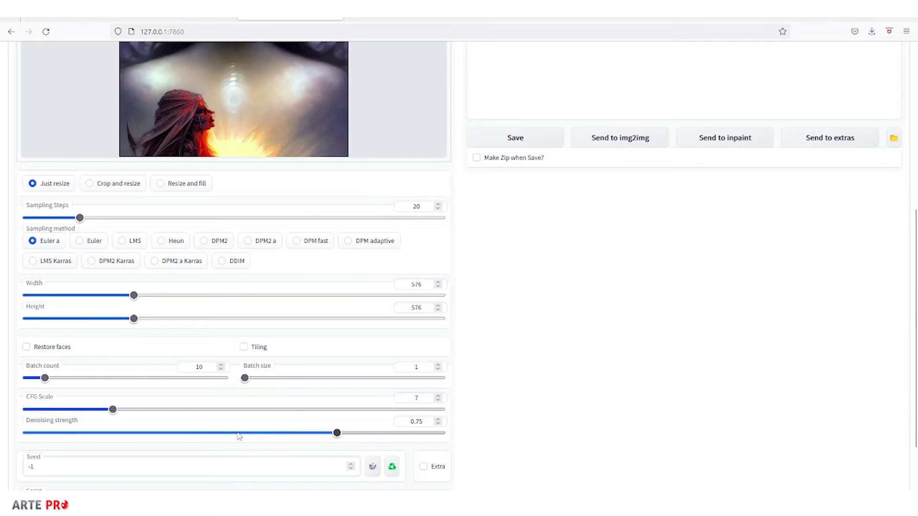
- Generate from the prompt "A beautiful cinematic female kali goddess of death, fantasy landscape, fantasy magic, dark light night", adding intricate, elegant, highly detailed, concept art terms
scroll(239, 435, "up", 5)
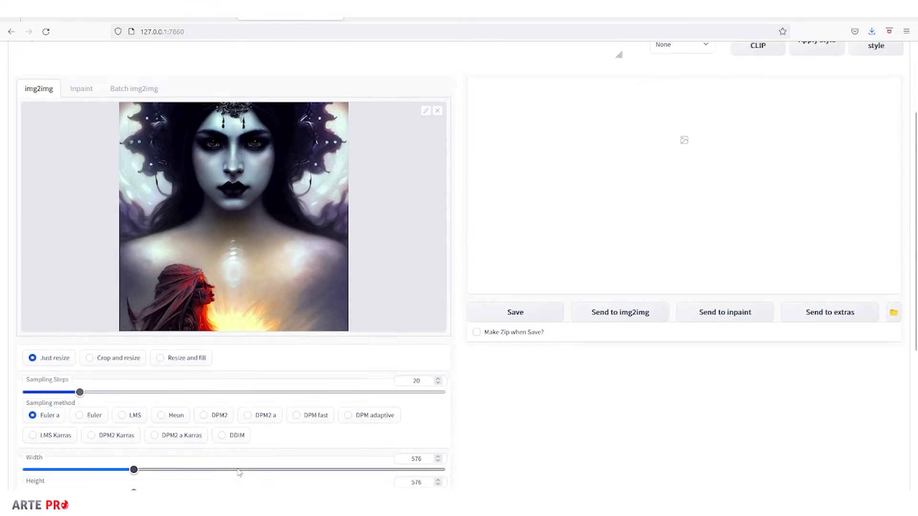
left_click(160, 98)
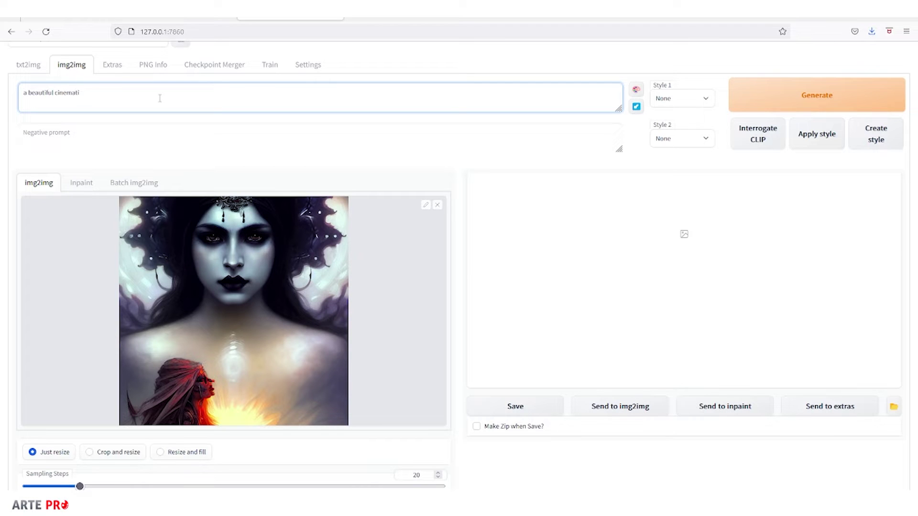
key("ctrl+a")
type("A beautiful cinematic female kali goddess of death, fantasy landscape, fantasy magic, dark light night, intricate, elegant, sharp focus, illustration, highly detailed, digital painting, concept art, matte")
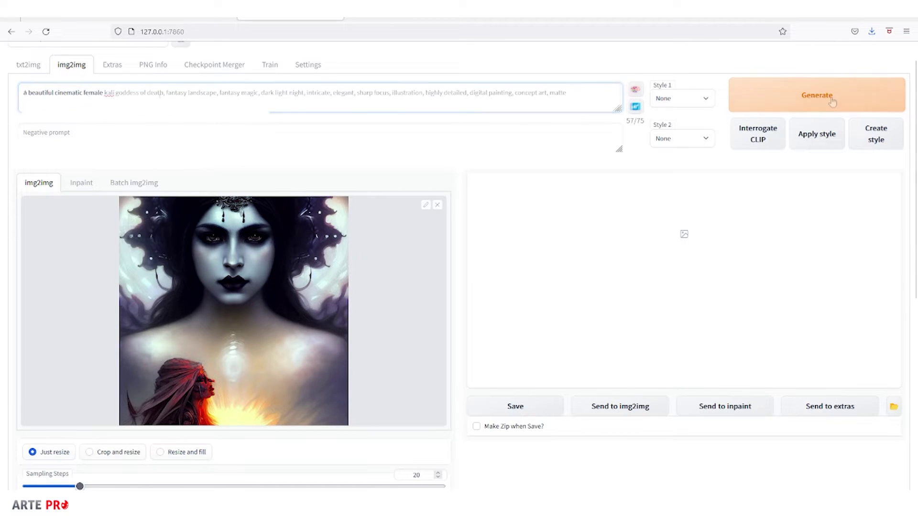
left_click(832, 98)
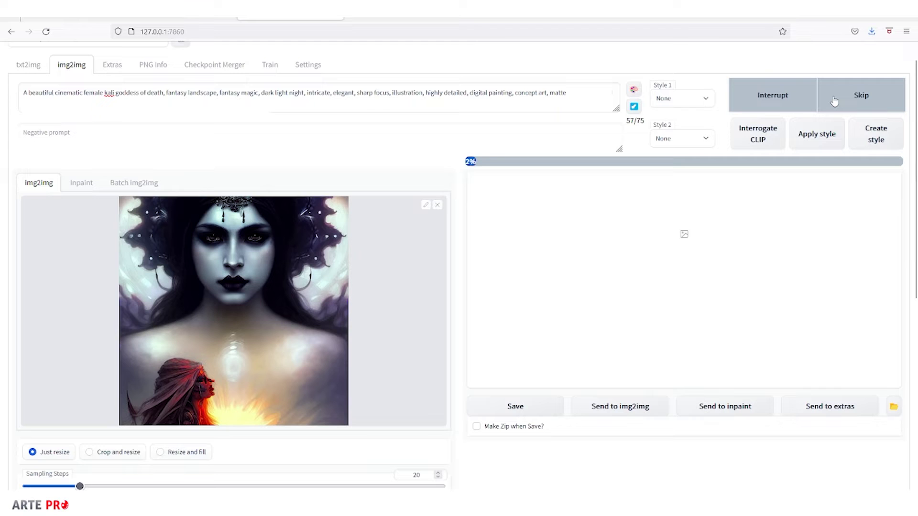